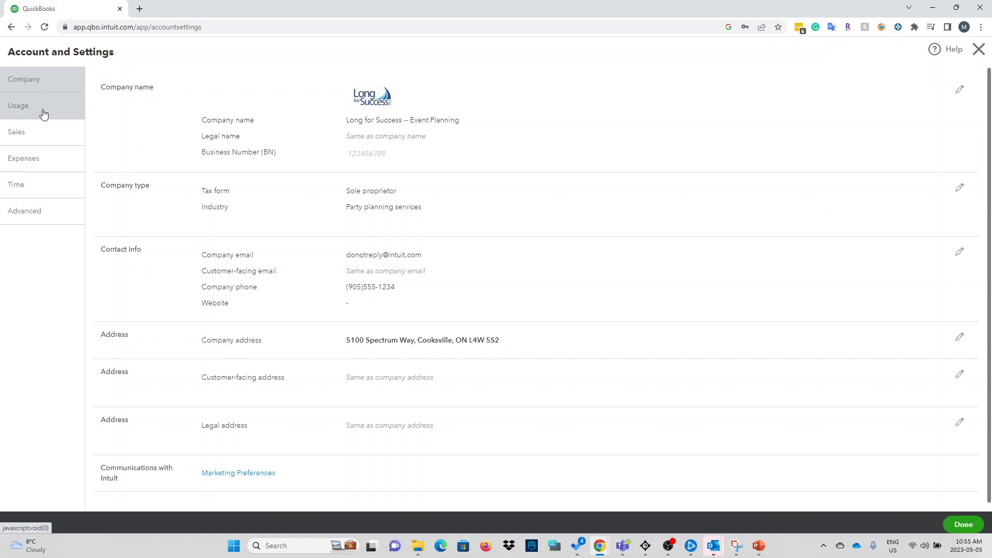
Review the usage limits for billable users, chart of accounts, classes and locations, and tag groups in the account settings
{"action": "left_click", "coordinate": [44, 113]}
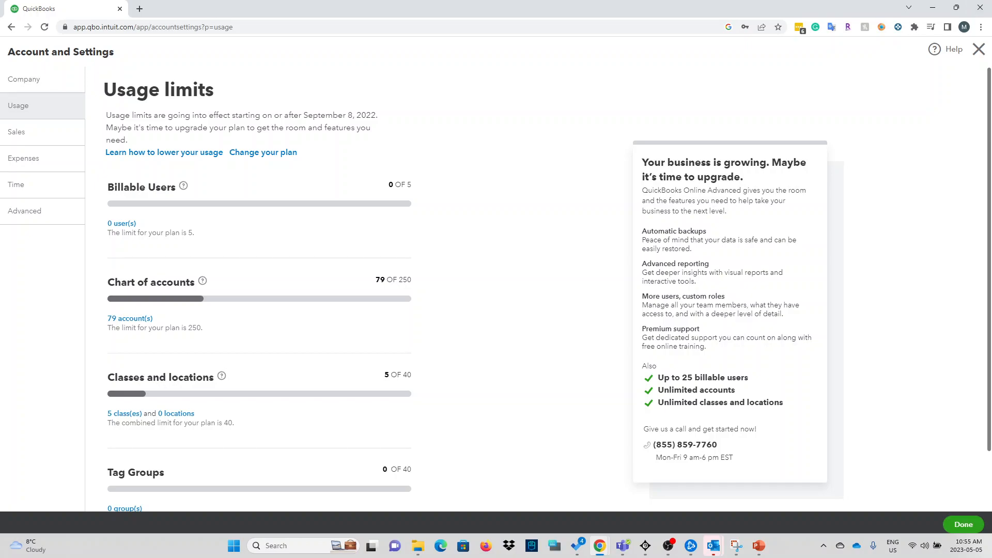
{"action": "scroll", "coordinate": [322, 280], "scroll_direction": "down", "scroll_amount": 2}
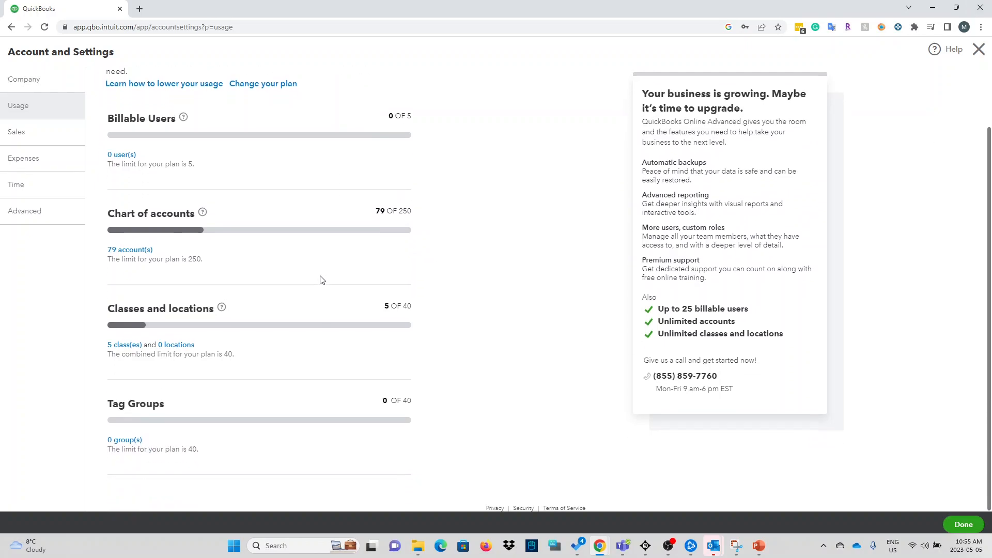
{"action": "scroll", "coordinate": [370, 368], "scroll_direction": "up", "scroll_amount": 2}
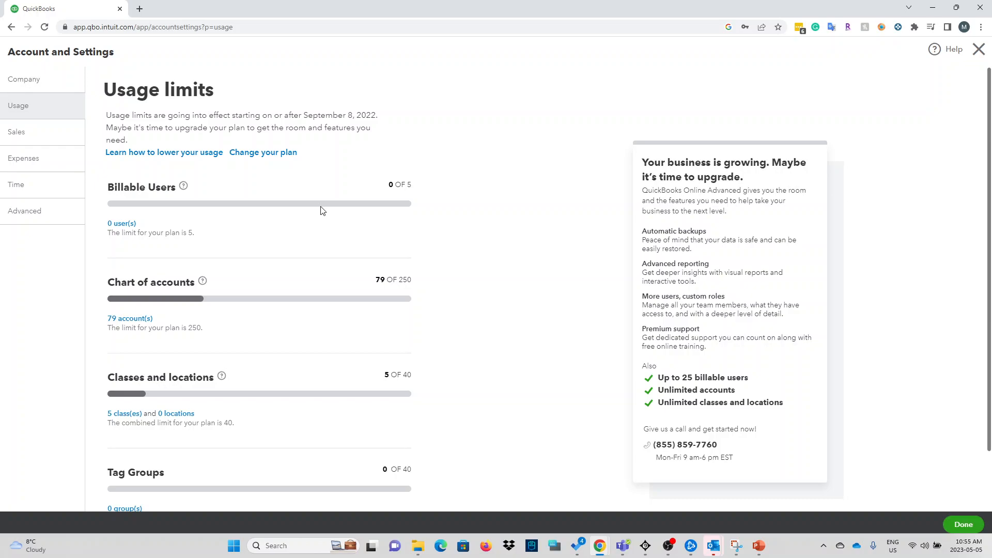
{"action": "scroll", "coordinate": [330, 219], "scroll_direction": "down", "scroll_amount": 1}
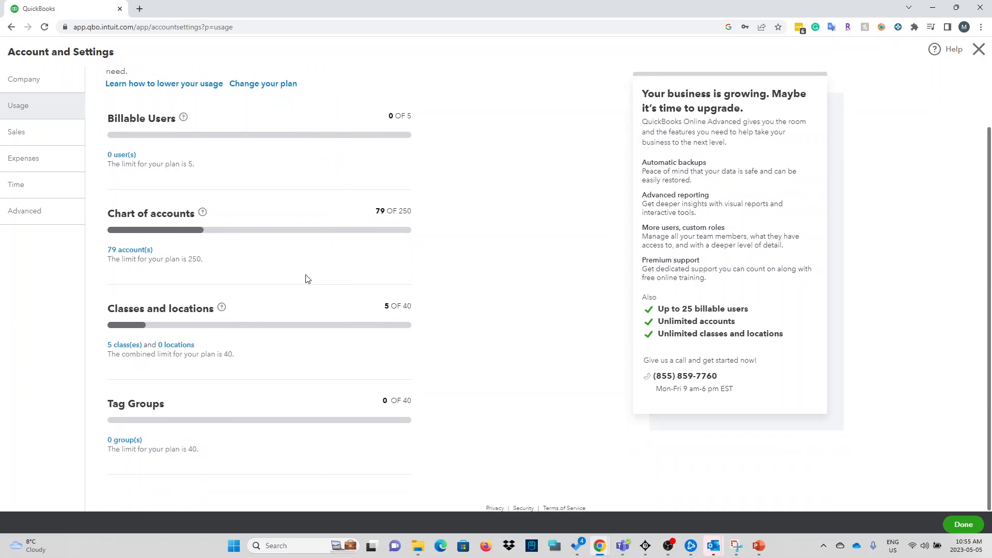
{"action": "scroll", "coordinate": [306, 278], "scroll_direction": "up", "scroll_amount": 1}
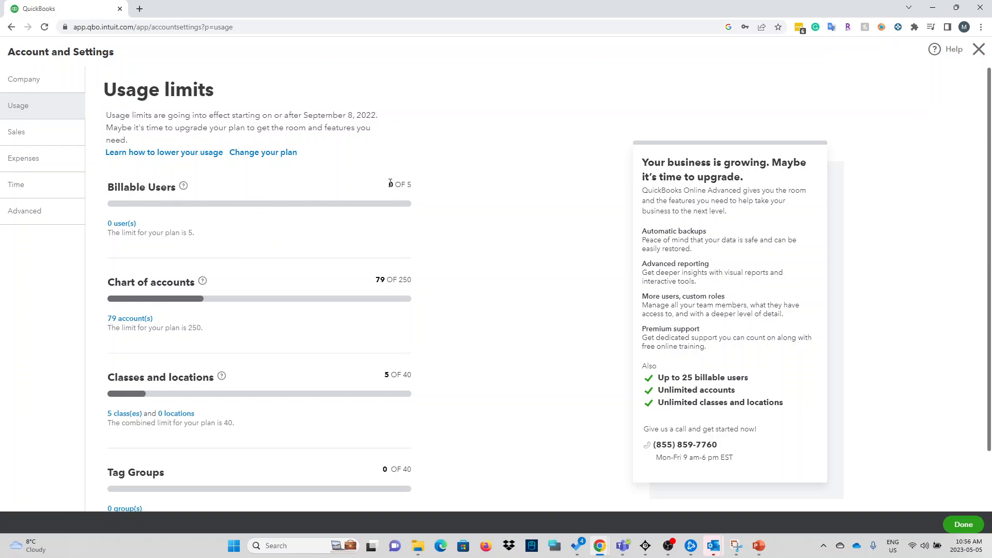
{"action": "scroll", "coordinate": [322, 238], "scroll_direction": "down", "scroll_amount": 1}
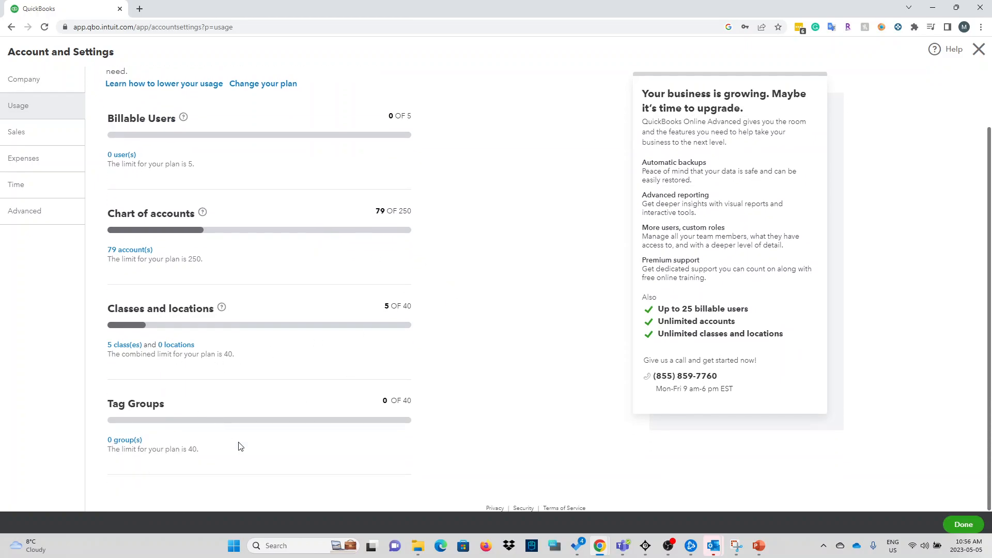
{"action": "scroll", "coordinate": [239, 447], "scroll_direction": "up", "scroll_amount": 1}
Open the Sales settings and read the notice about the PDF settings
{"action": "left_click", "coordinate": [31, 132]}
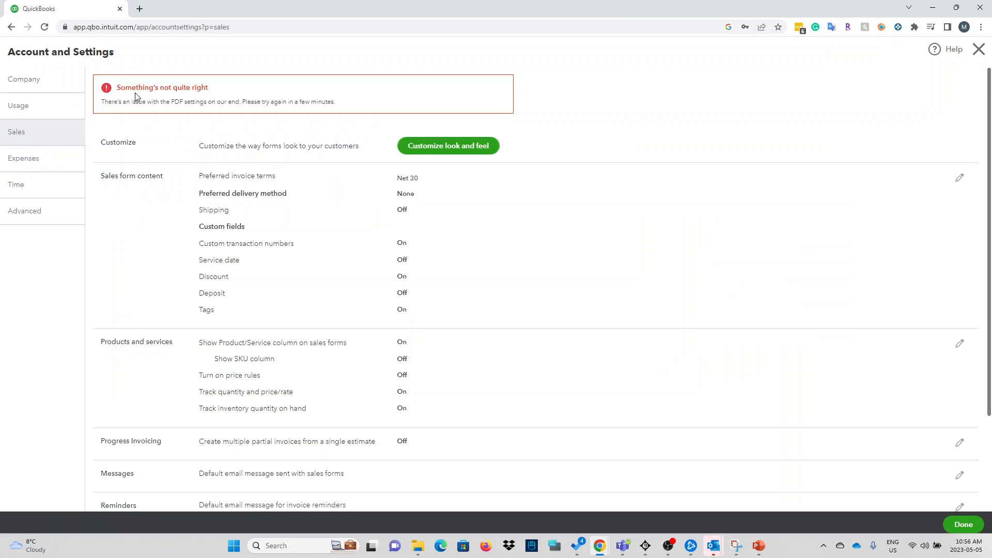
{"action": "left_click_drag", "start_coordinate": [117, 102], "coordinate": [332, 102]}
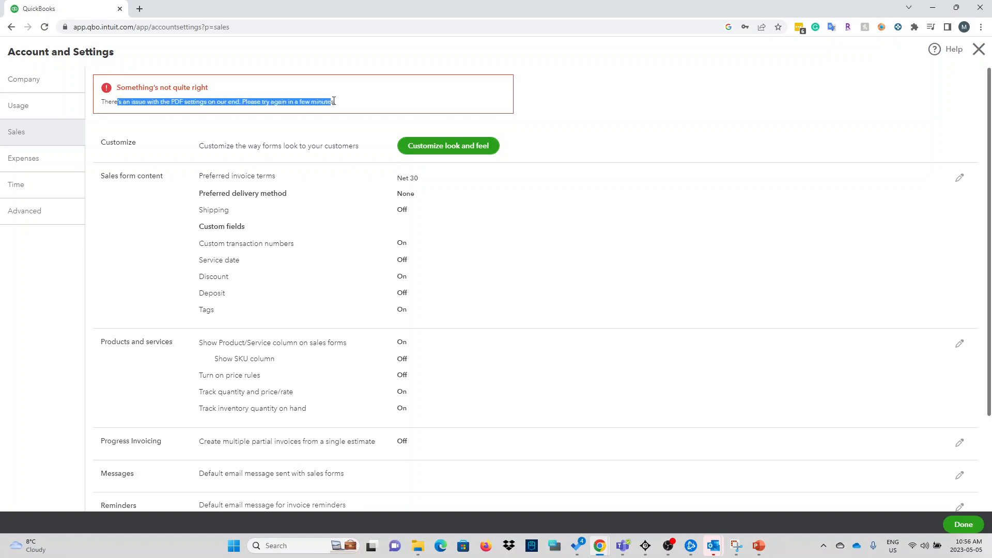
{"action": "left_click", "coordinate": [198, 97]}
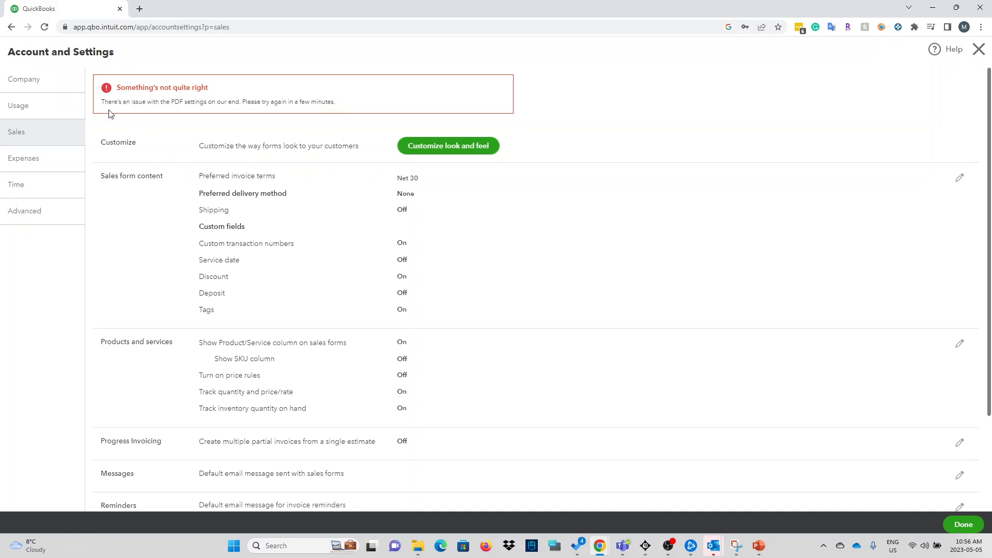
{"action": "left_click_drag", "start_coordinate": [121, 103], "coordinate": [242, 112]}
{"action": "left_click", "coordinate": [254, 112]}
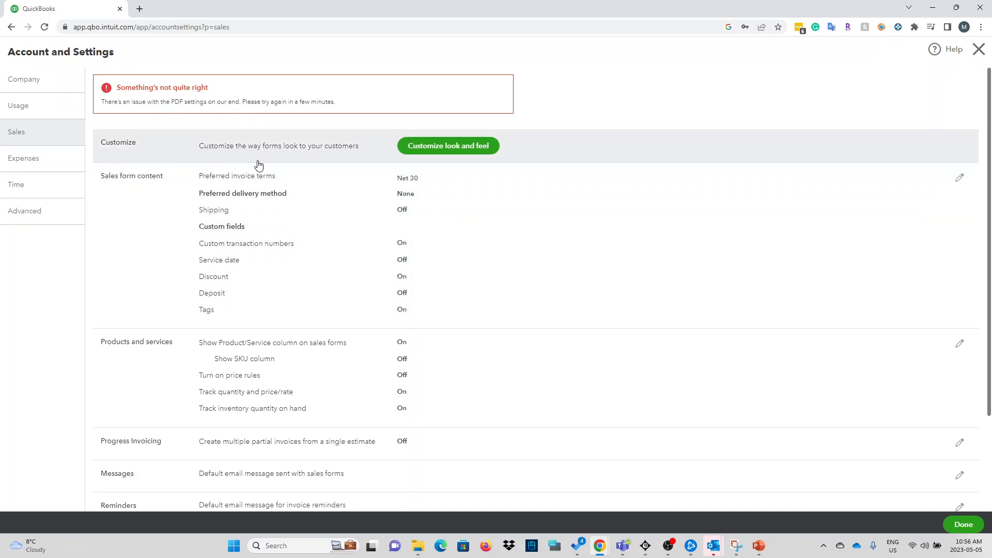
Start a new invoice form style from the sales form customization and examine the invoice preview's header details
{"action": "left_click", "coordinate": [477, 146]}
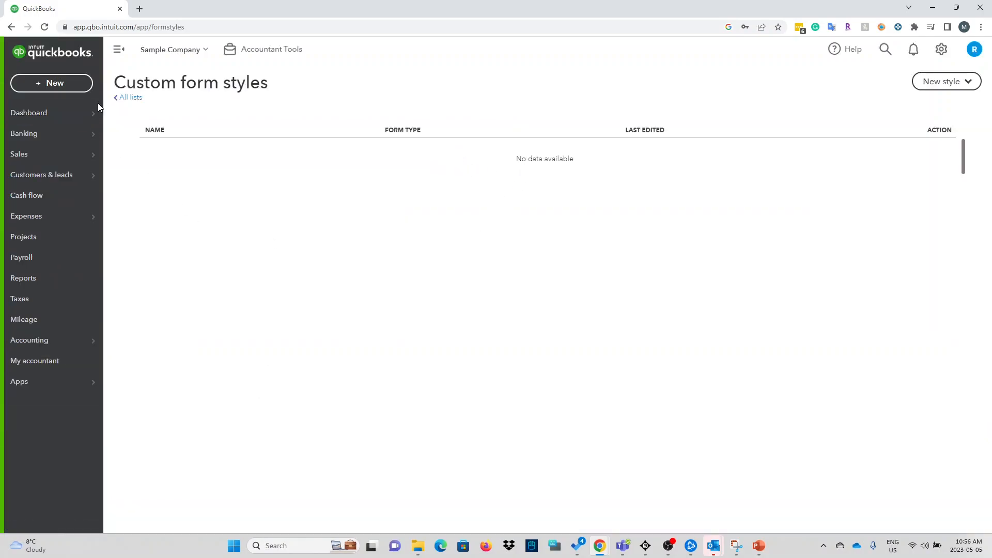
{"action": "left_click", "coordinate": [962, 82]}
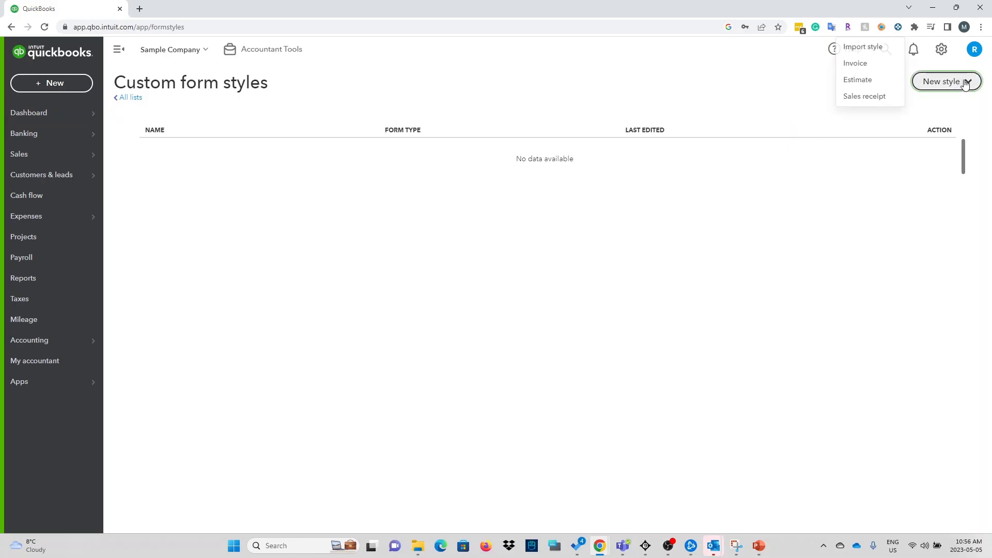
{"action": "left_click", "coordinate": [872, 66]}
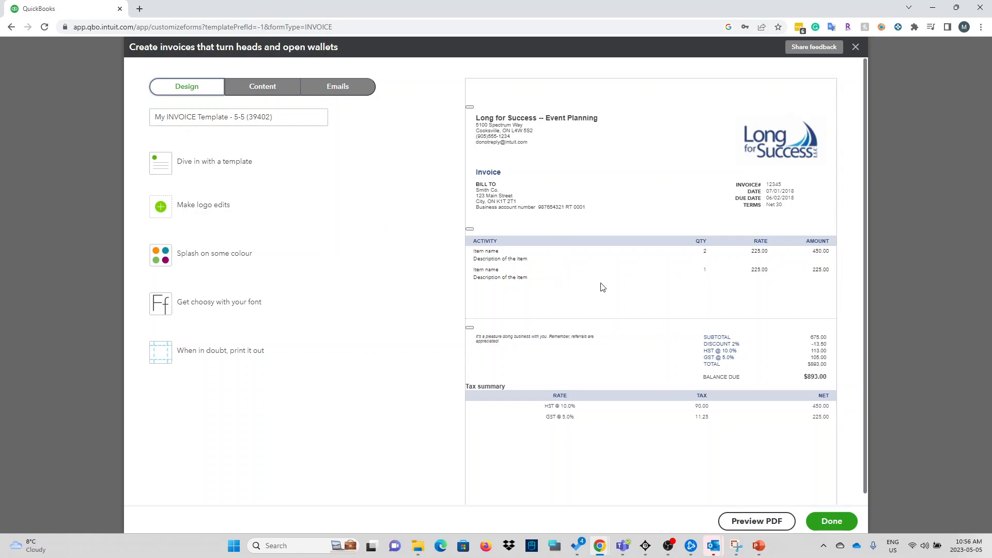
{"action": "scroll", "coordinate": [486, 277], "scroll_direction": "down", "scroll_amount": 1}
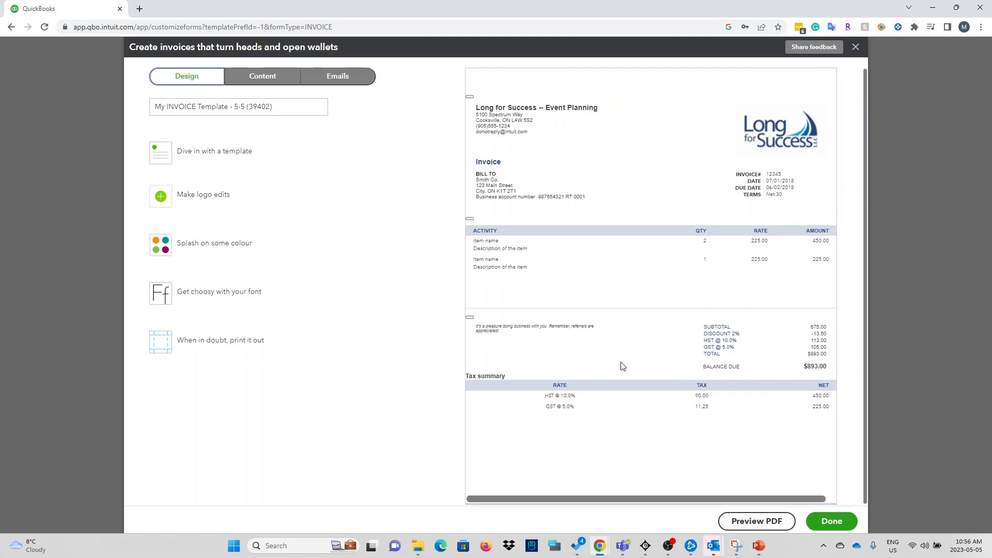
{"action": "scroll", "coordinate": [623, 366], "scroll_direction": "up", "scroll_amount": 1}
{"action": "left_click_drag", "start_coordinate": [475, 125], "coordinate": [793, 200]}
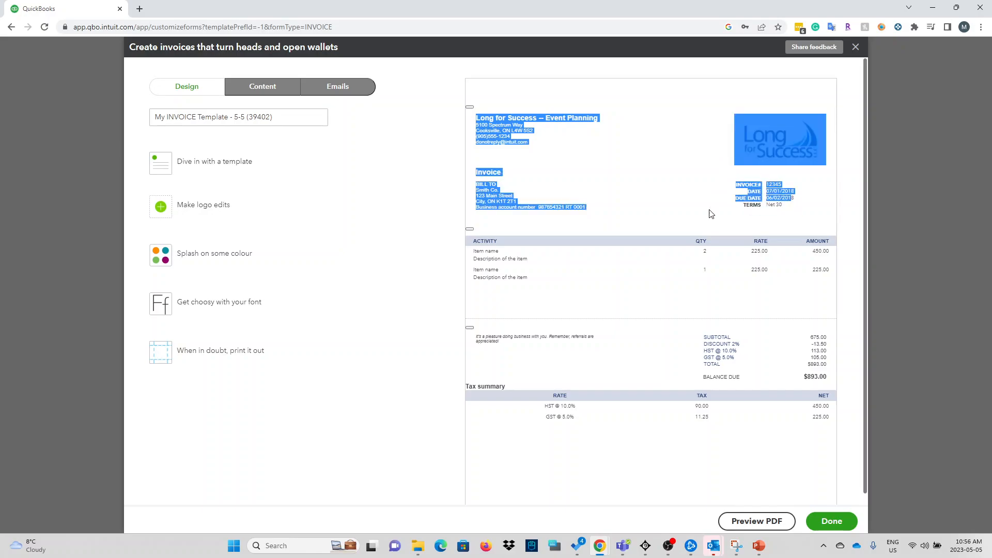
{"action": "left_click", "coordinate": [536, 264]}
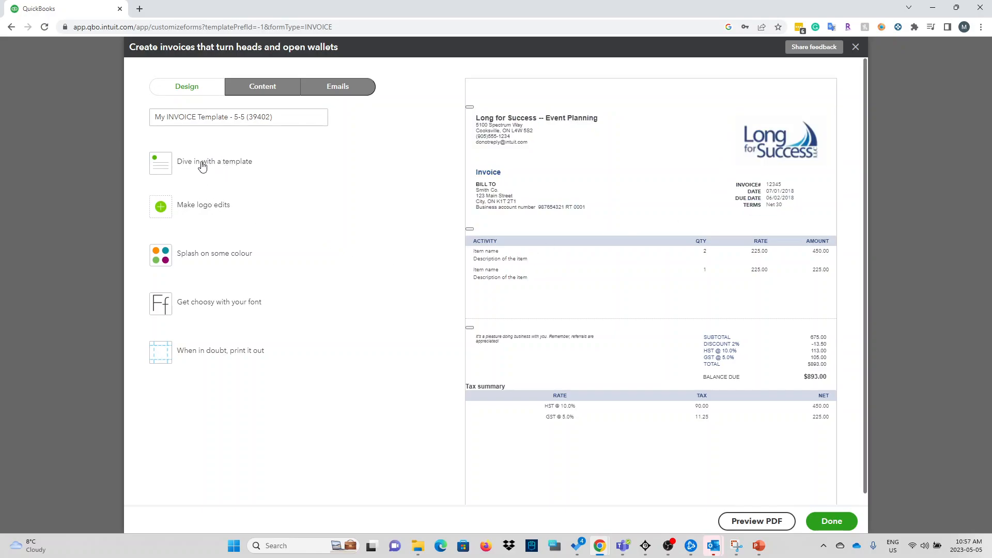
Try the Bold, Modern and Fresh templates on the invoice design, and show the page margin and letterhead print options
{"action": "left_click", "coordinate": [275, 96]}
{"action": "left_click", "coordinate": [201, 92]}
{"action": "left_click", "coordinate": [164, 166]}
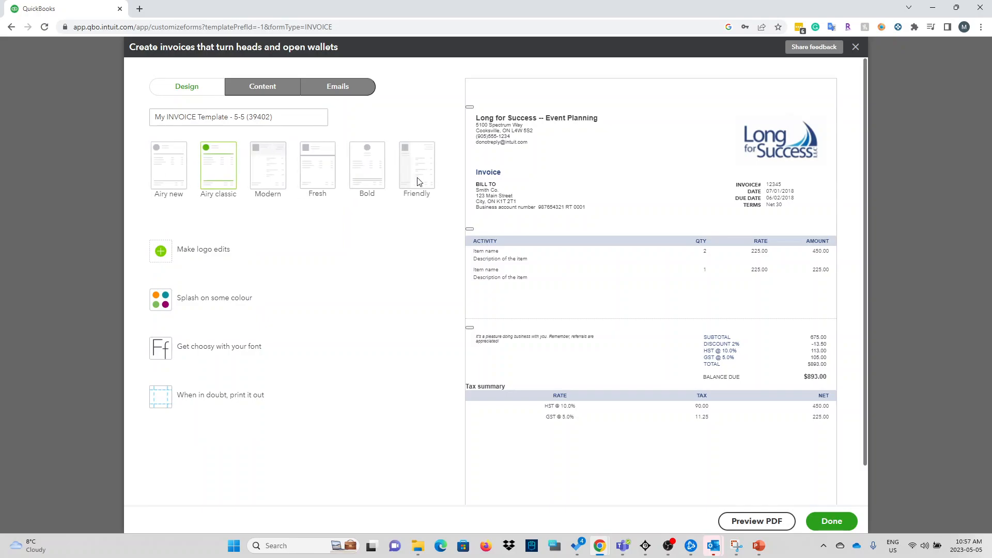
{"action": "left_click", "coordinate": [371, 171]}
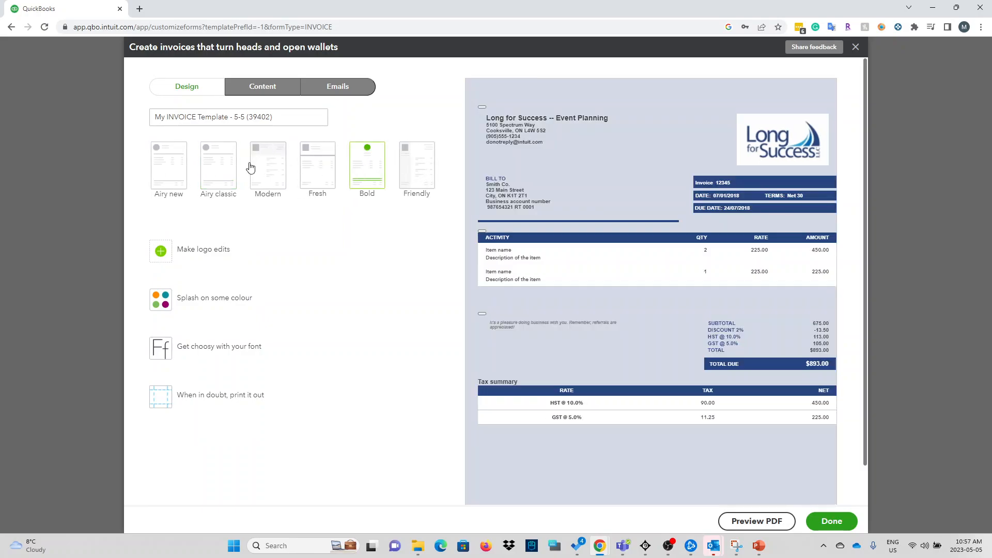
{"action": "left_click", "coordinate": [282, 172]}
{"action": "left_click", "coordinate": [317, 185]}
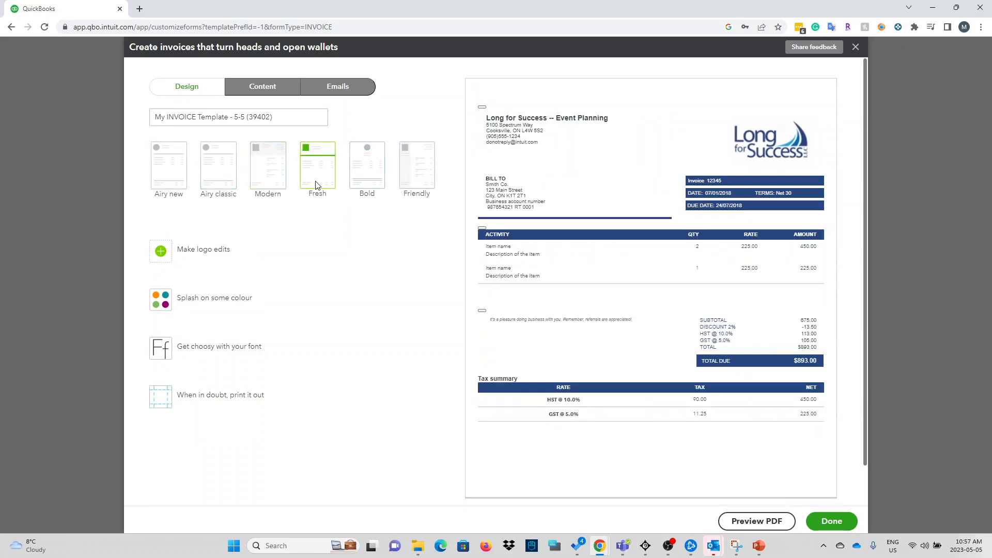
{"action": "left_click", "coordinate": [218, 403]}
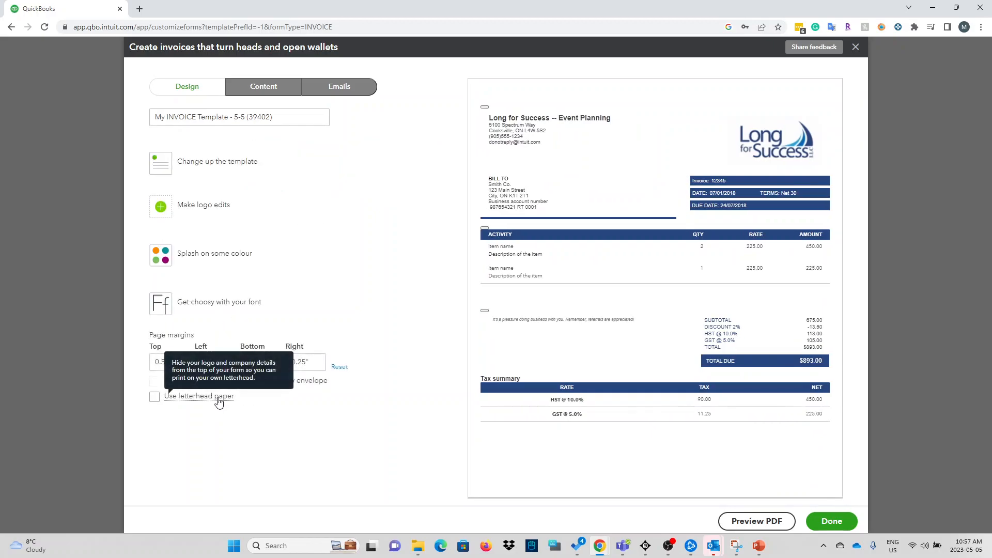
Review the invoice style's content and email settings, and exit the form customization without saving
{"action": "left_click", "coordinate": [269, 86]}
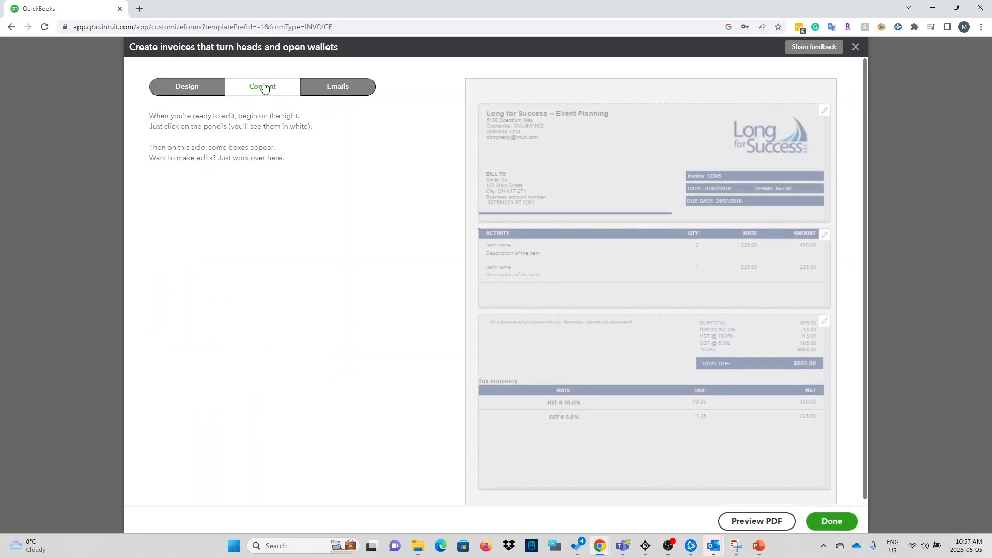
{"action": "left_click", "coordinate": [337, 91]}
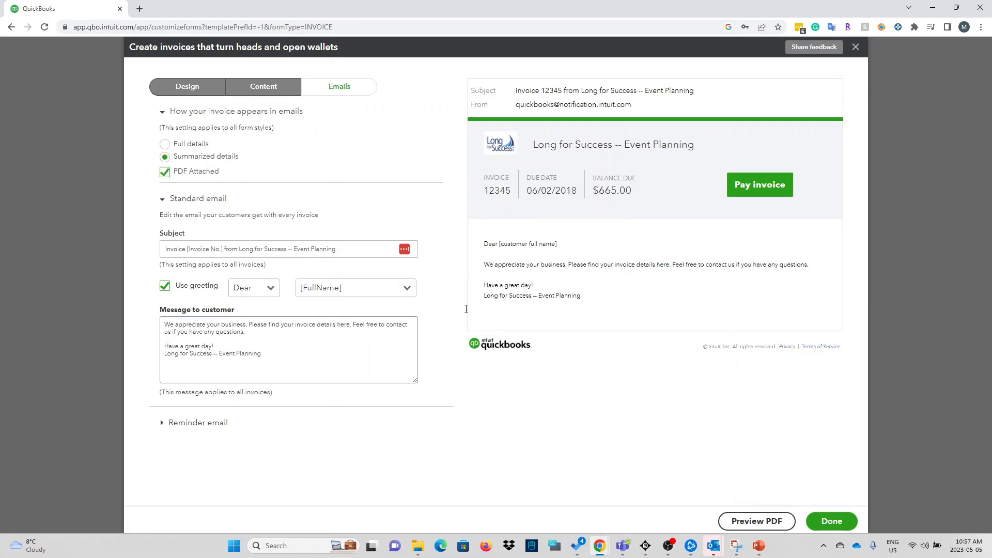
{"action": "left_click", "coordinate": [855, 47]}
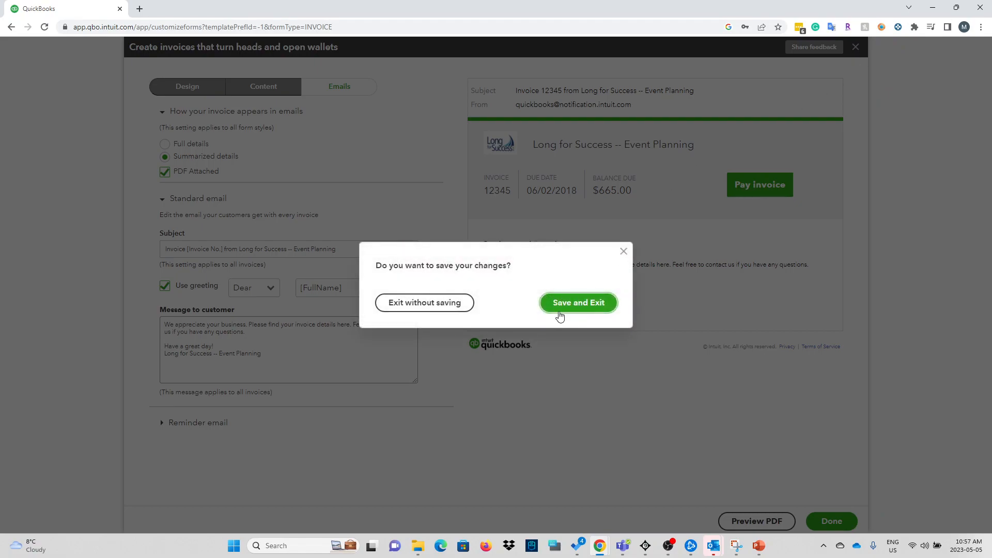
{"action": "left_click", "coordinate": [421, 311]}
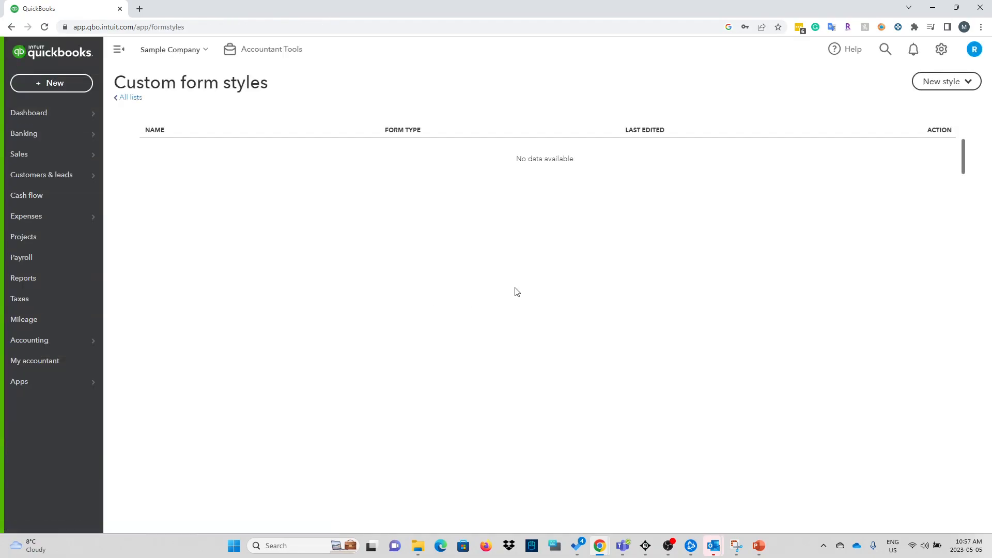
Return to the Sales section of Account and settings and open the Sales form content for editing
{"action": "left_click", "coordinate": [941, 49]}
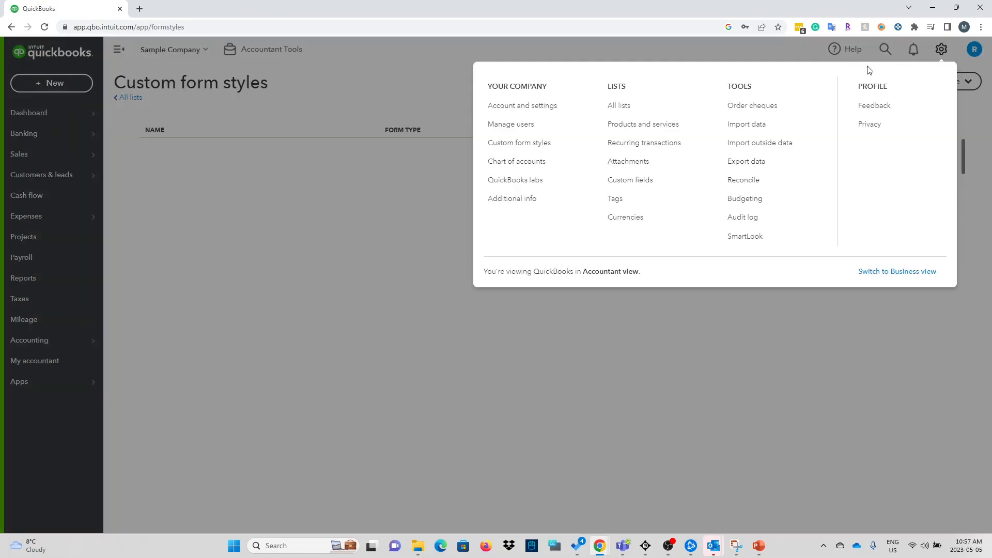
{"action": "left_click", "coordinate": [515, 107]}
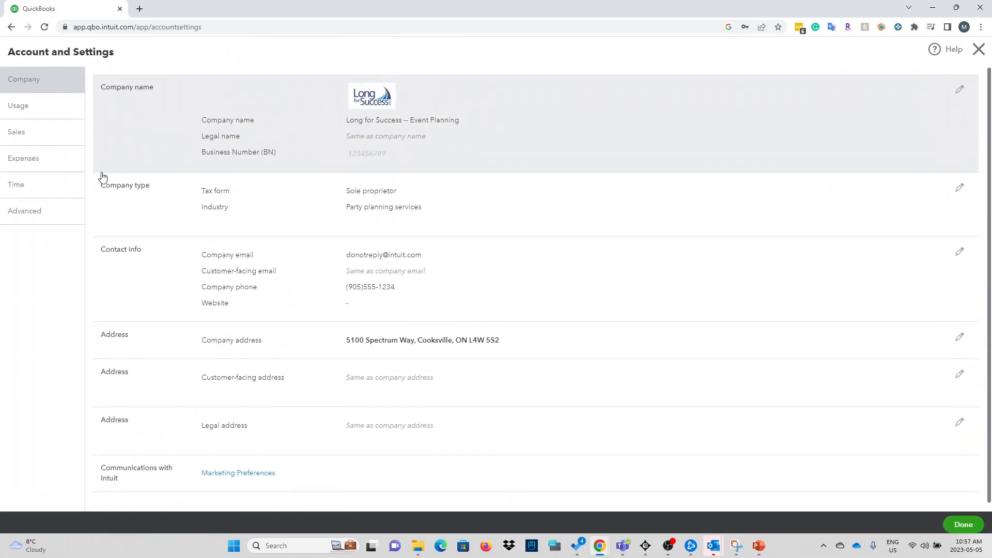
{"action": "left_click", "coordinate": [26, 141]}
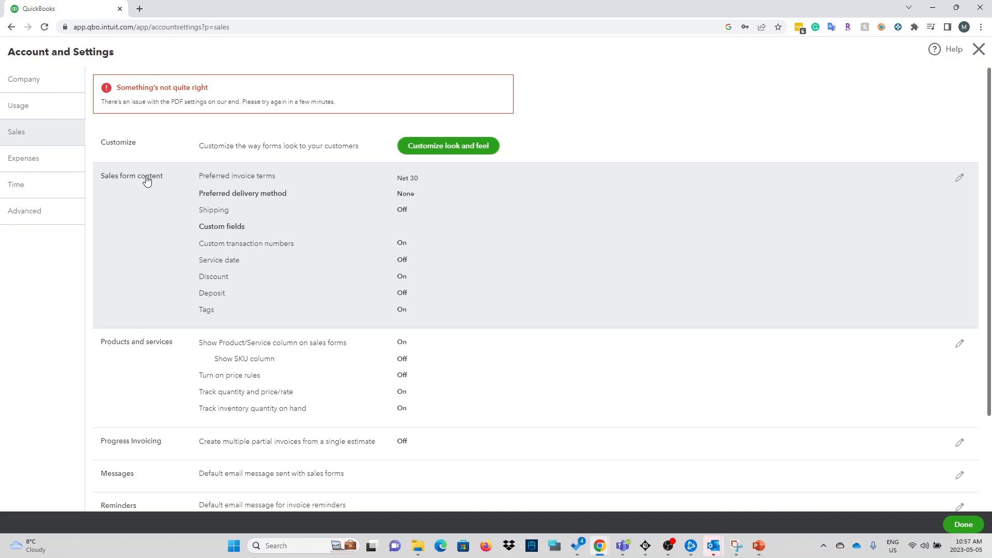
{"action": "left_click", "coordinate": [310, 182]}
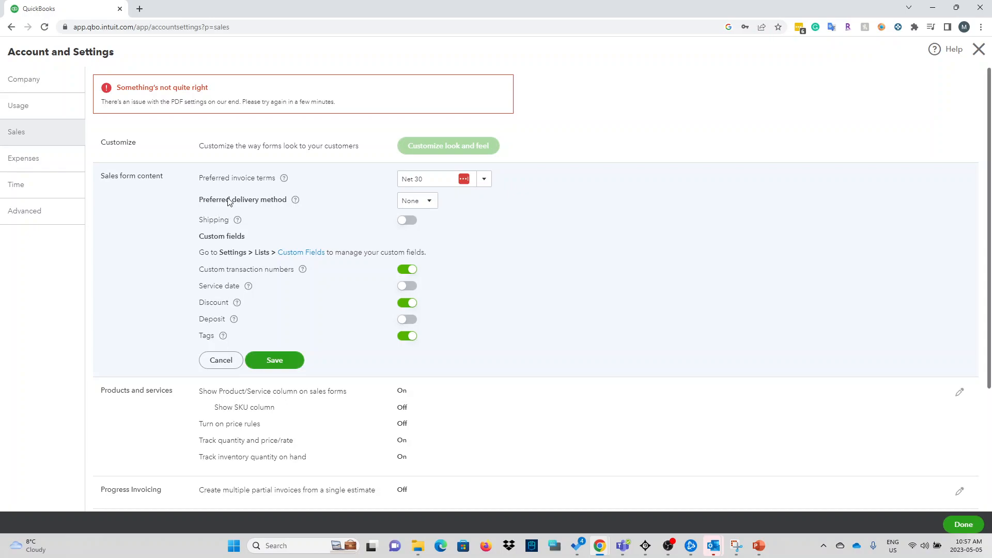
Examine the available preferred invoice terms and read the help explanation for that setting
{"action": "left_click", "coordinate": [486, 181]}
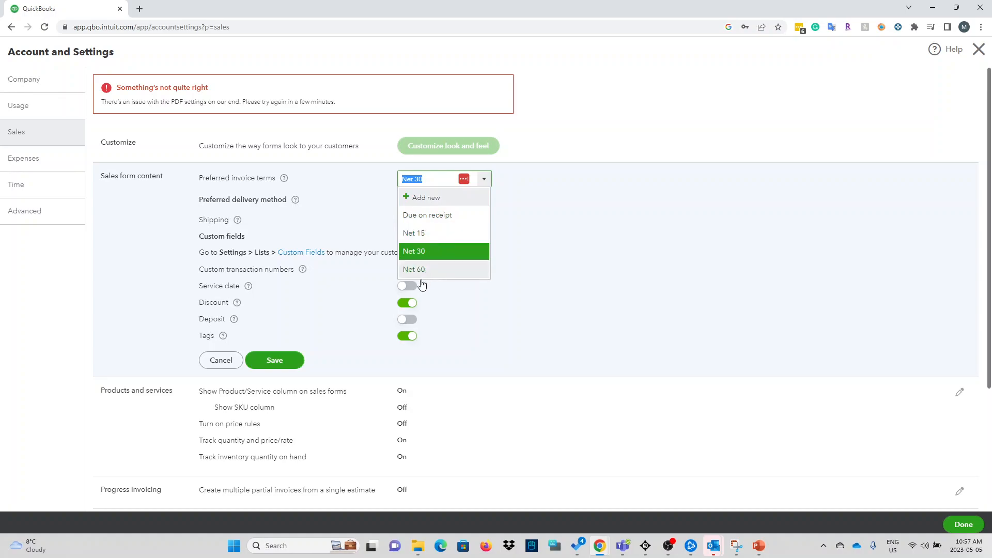
{"action": "left_click", "coordinate": [283, 179]}
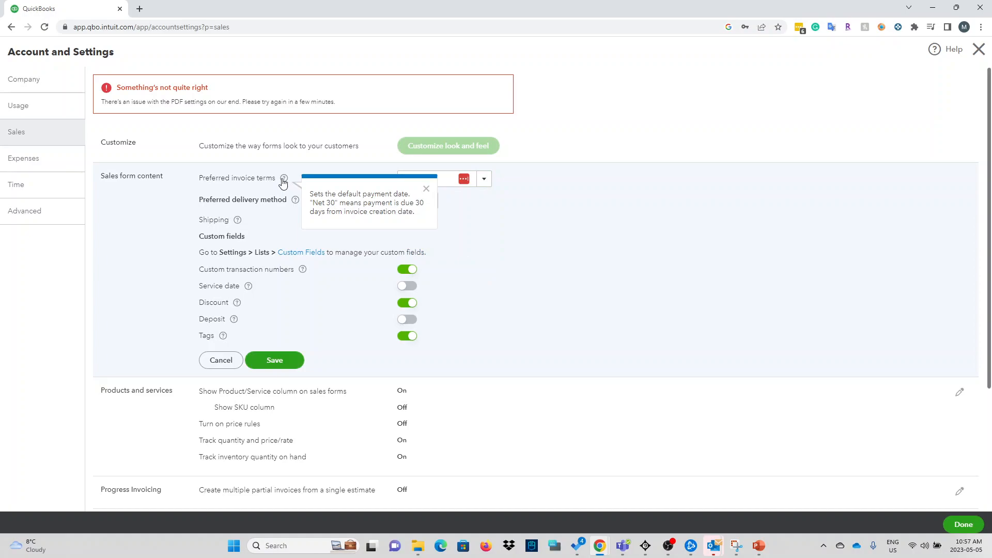
{"action": "left_click", "coordinate": [426, 189]}
{"action": "left_click", "coordinate": [441, 177]}
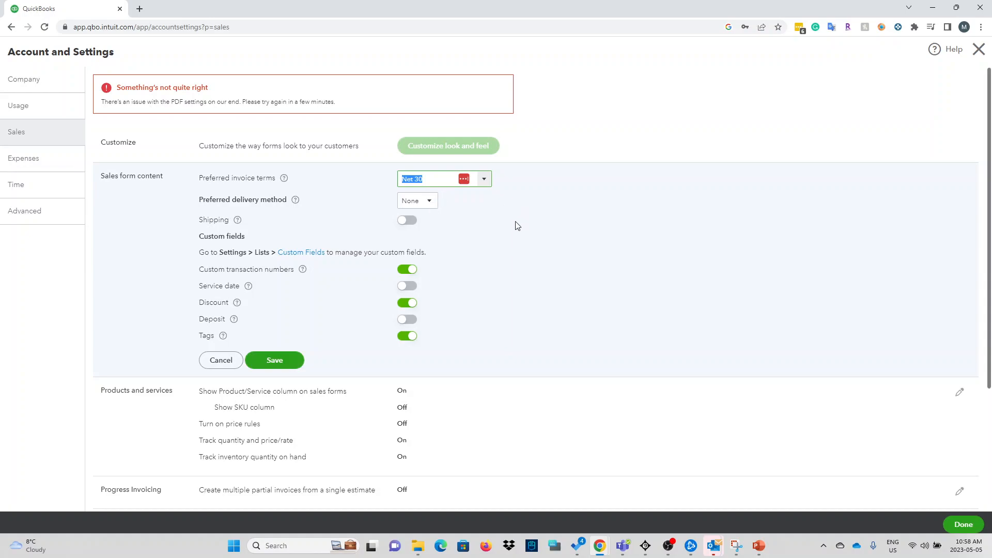
{"action": "left_click", "coordinate": [543, 212]}
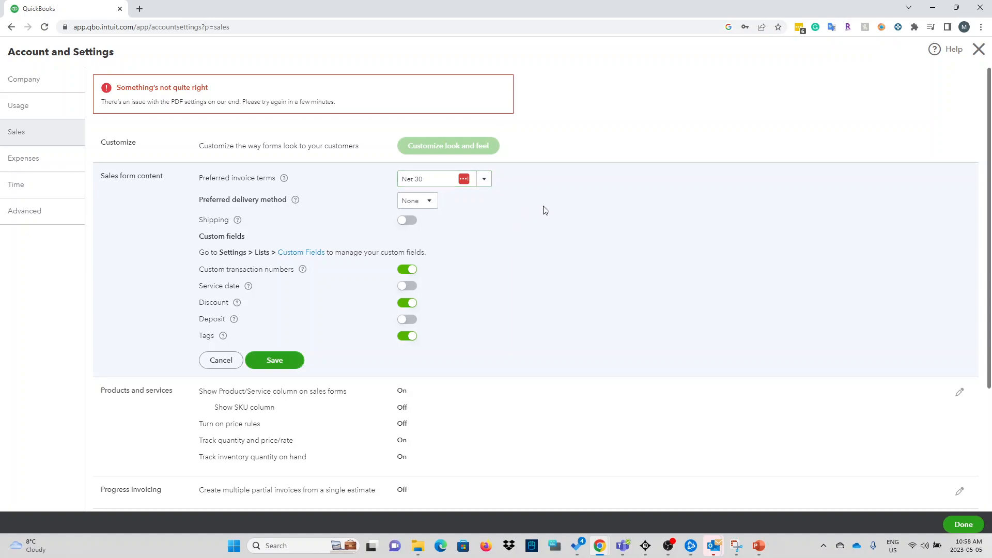
{"action": "left_click", "coordinate": [435, 178]}
Examine the preferred delivery method options and read the help explanation for the Shipping setting
{"action": "left_click", "coordinate": [426, 203]}
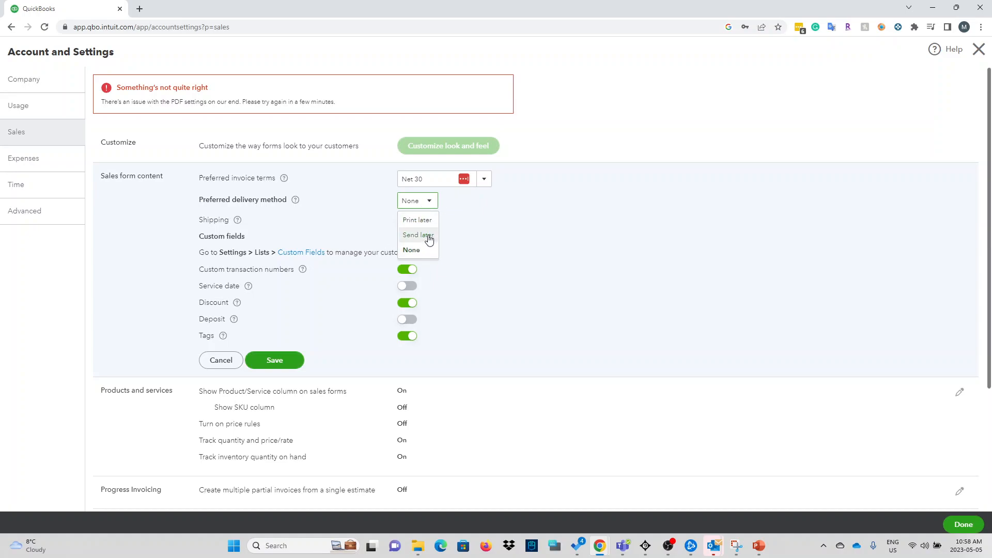
{"action": "left_click", "coordinate": [460, 202]}
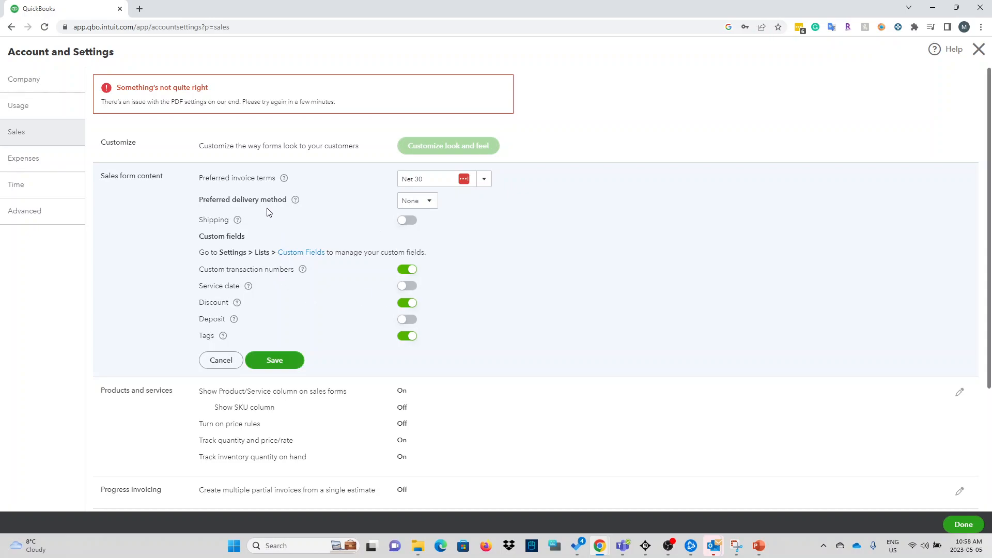
{"action": "left_click", "coordinate": [239, 221]}
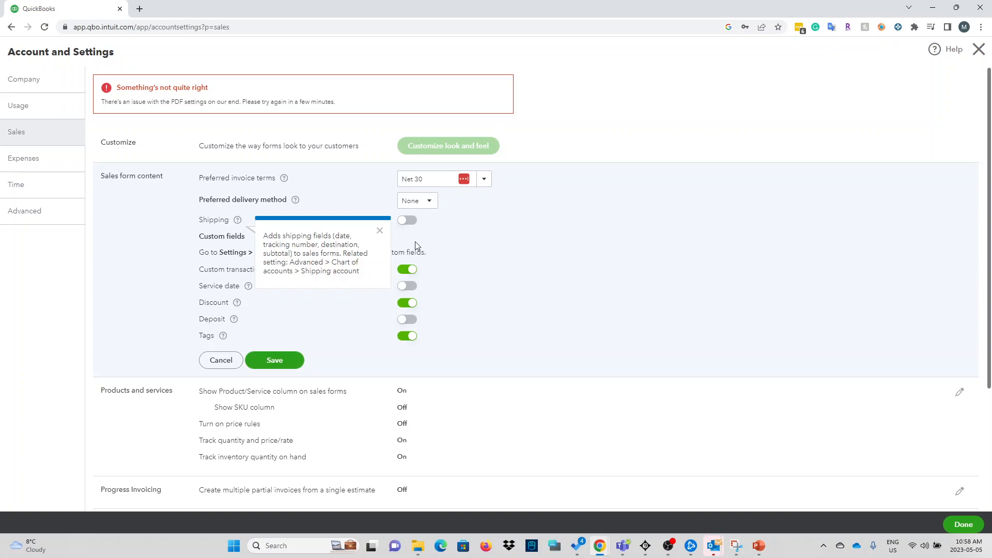
Read the help explanation for Custom transaction numbers, and switch that setting off and back on
{"action": "left_click", "coordinate": [380, 231]}
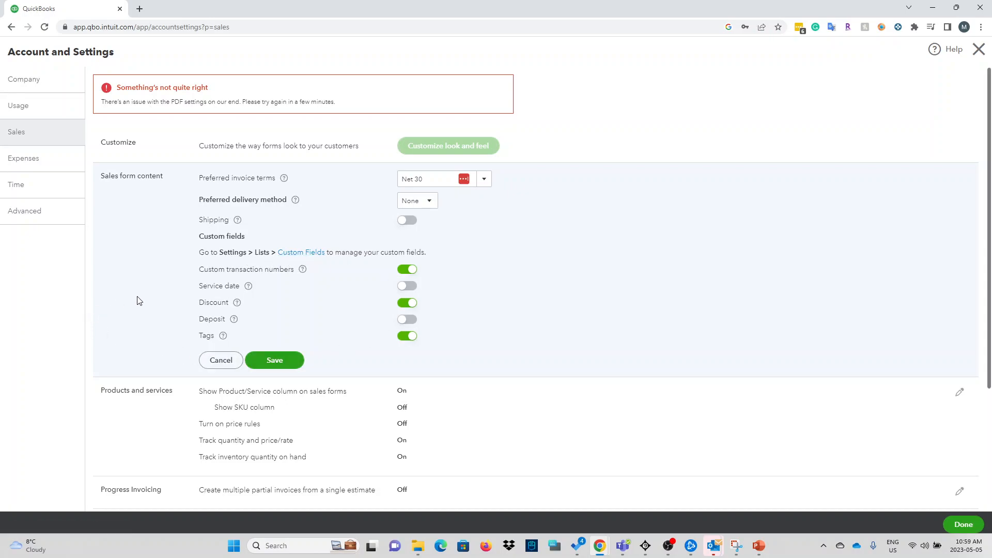
{"action": "left_click", "coordinate": [303, 271]}
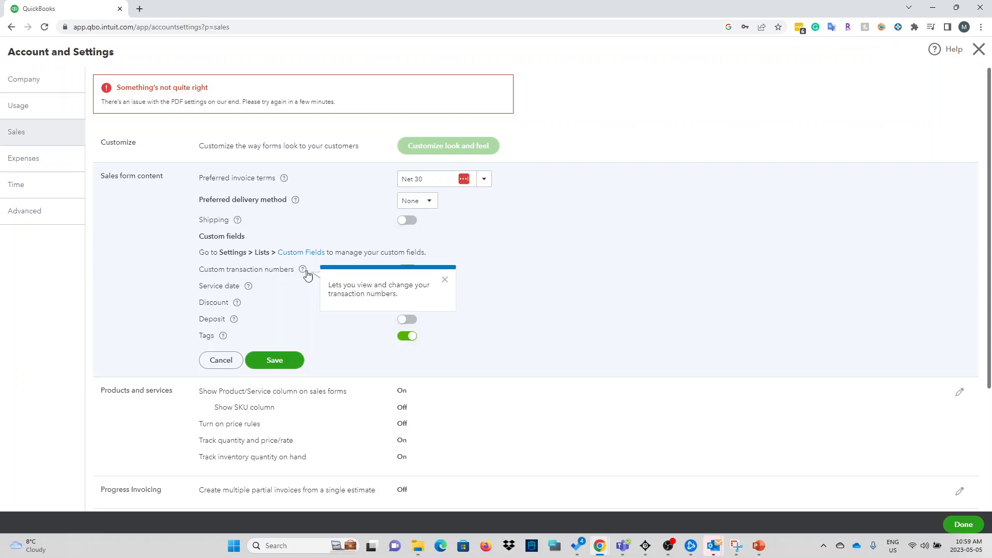
{"action": "left_click", "coordinate": [445, 279]}
{"action": "left_click", "coordinate": [402, 272]}
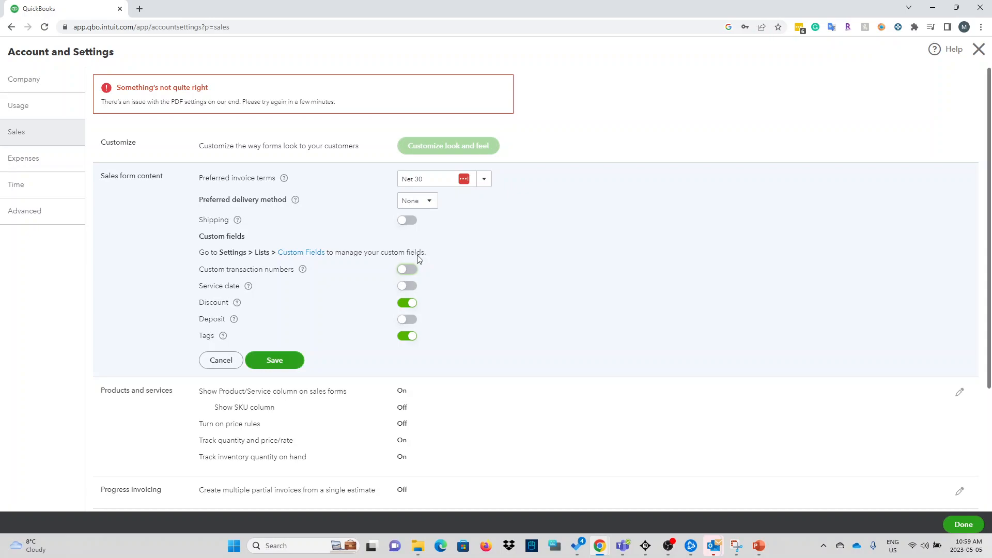
{"action": "left_click", "coordinate": [413, 277]}
Read the help explanations for Service date, Deposit and Tags, and leave the Sales form content without saving
{"action": "left_click", "coordinate": [250, 290]}
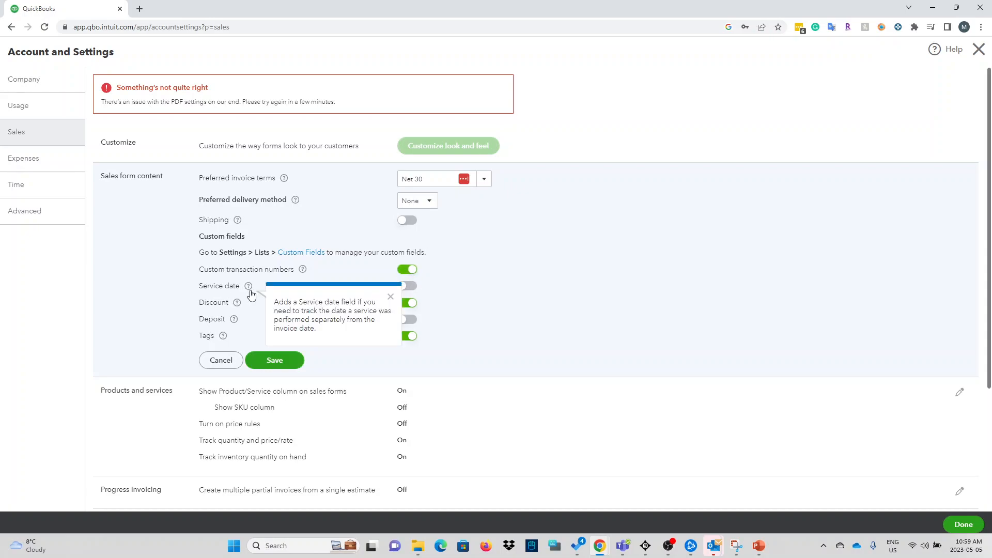
{"action": "left_click", "coordinate": [391, 298]}
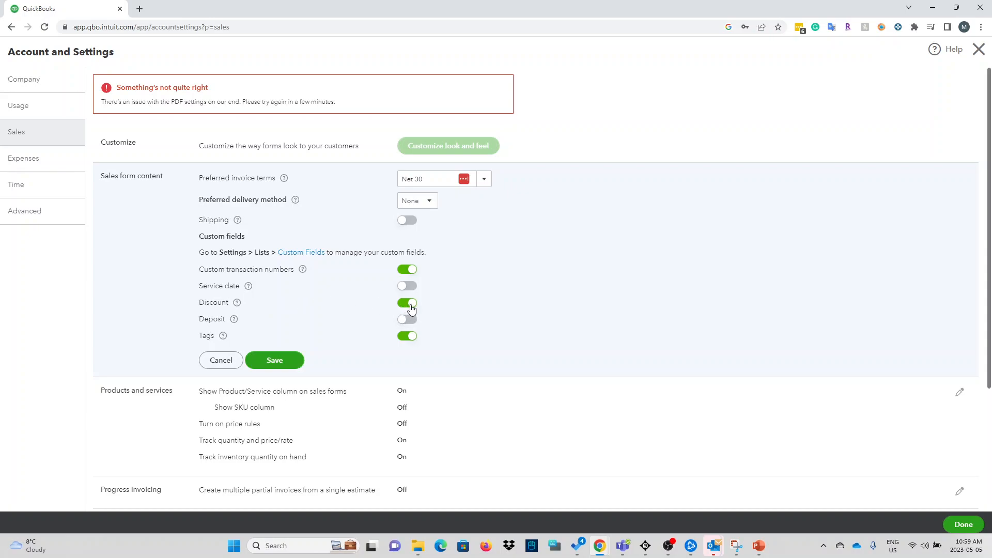
{"action": "left_click", "coordinate": [234, 320]}
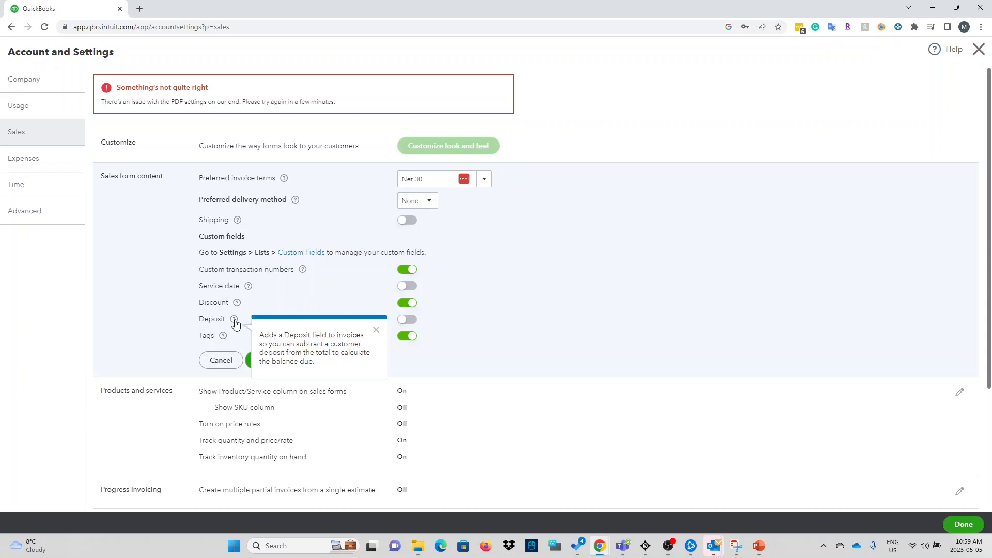
{"action": "left_click", "coordinate": [376, 331]}
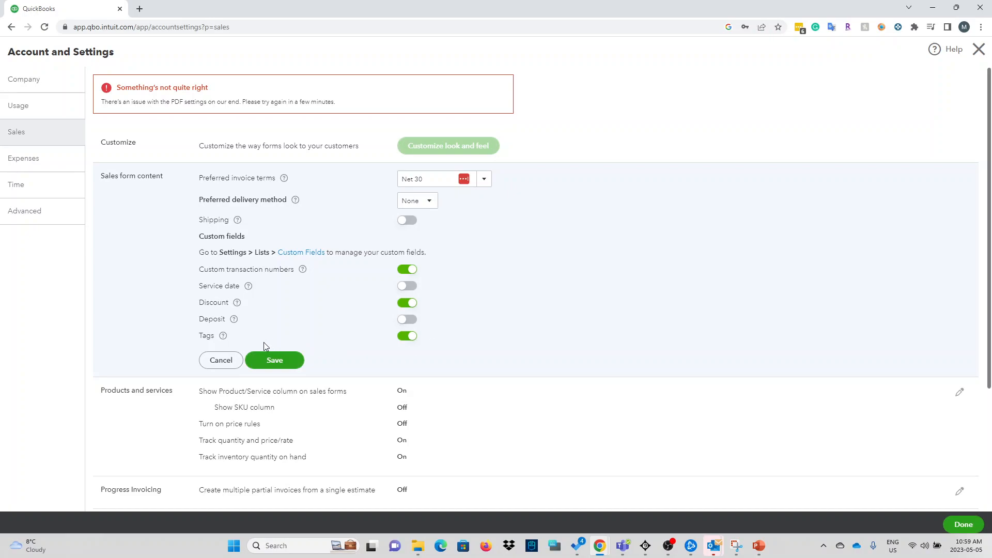
{"action": "left_click", "coordinate": [224, 336]}
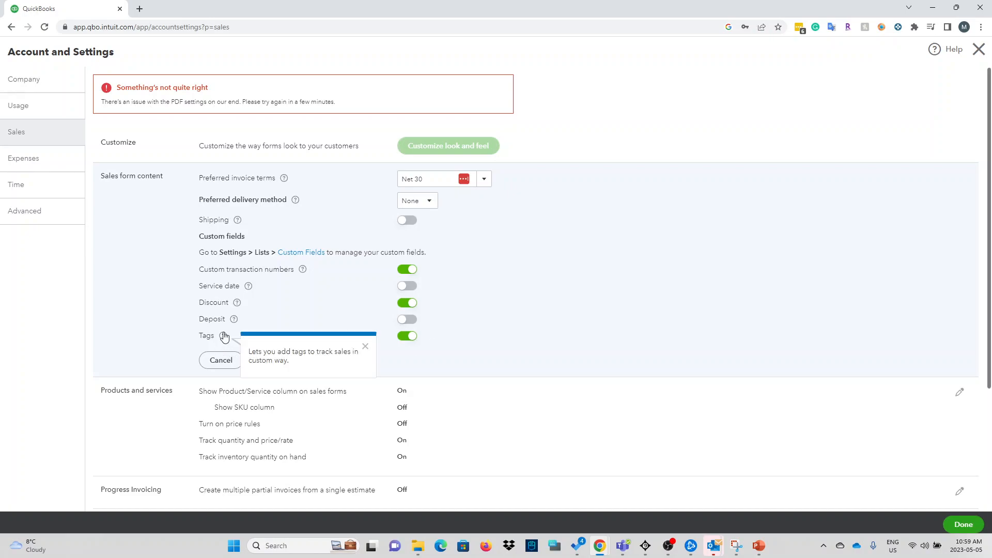
{"action": "left_click", "coordinate": [366, 348]}
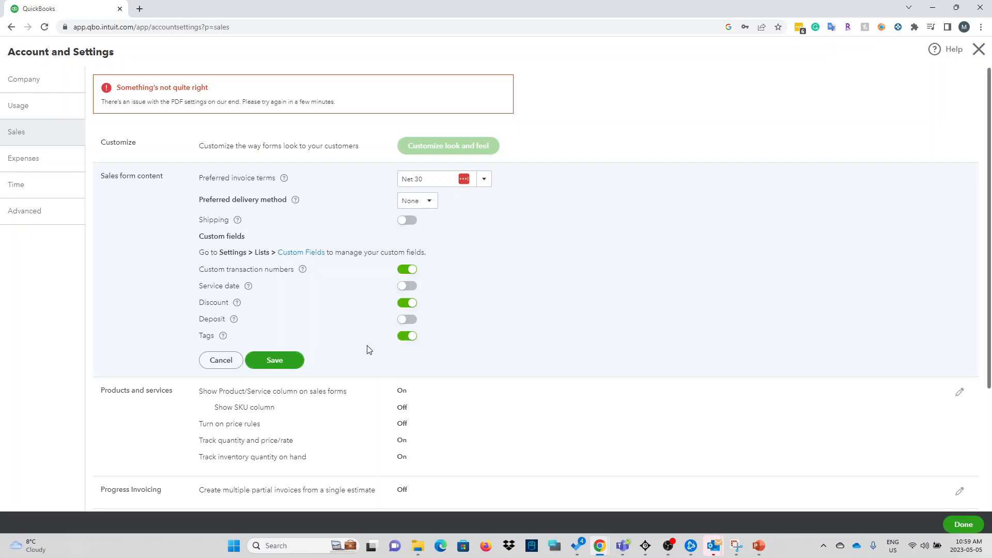
{"action": "left_click", "coordinate": [226, 364]}
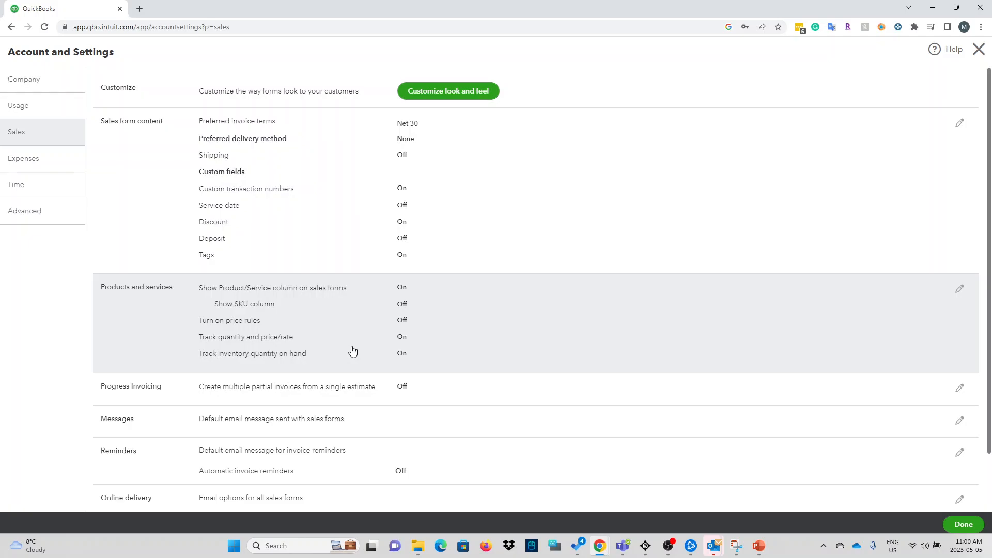
Examine the Products and services options, read the help explanation for price rules, and leave the section without saving
{"action": "scroll", "coordinate": [353, 351], "scroll_direction": "down", "scroll_amount": 2}
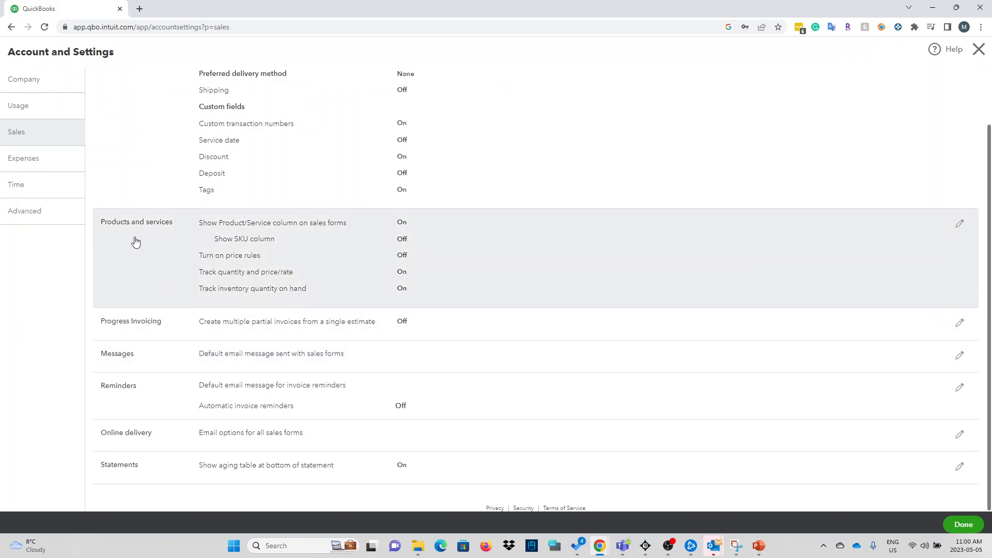
{"action": "left_click", "coordinate": [381, 255]}
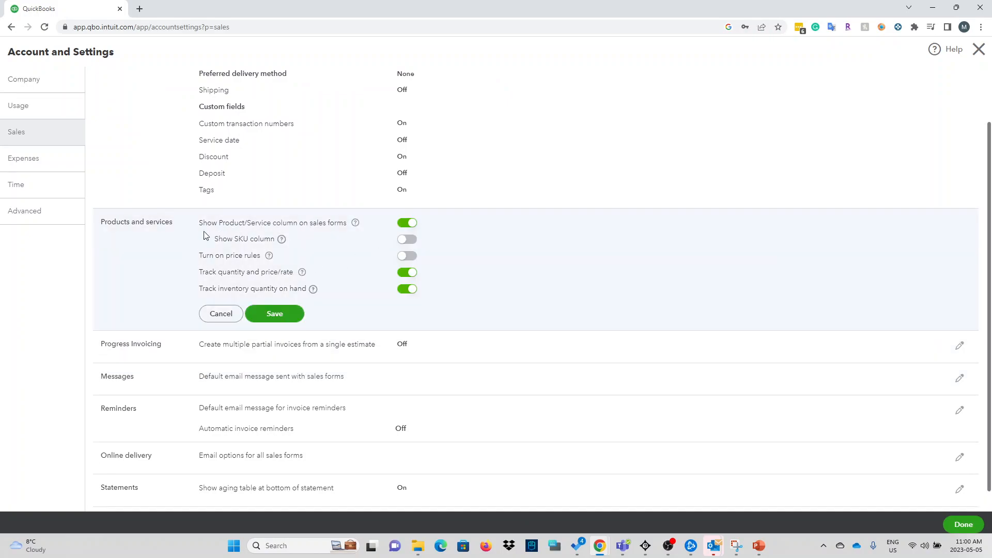
{"action": "scroll", "coordinate": [186, 248], "scroll_direction": "up", "scroll_amount": 2}
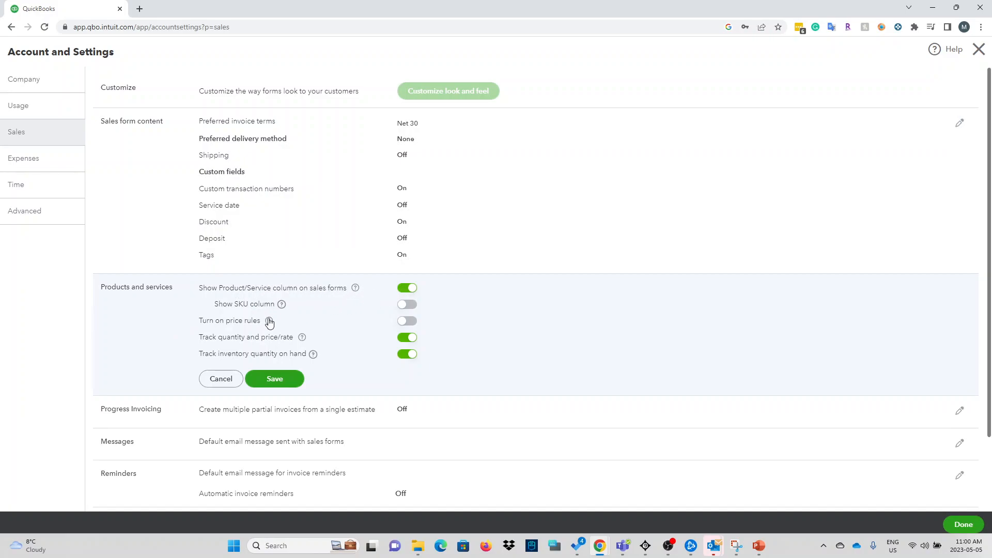
{"action": "scroll", "coordinate": [269, 318], "scroll_direction": "down", "scroll_amount": 2}
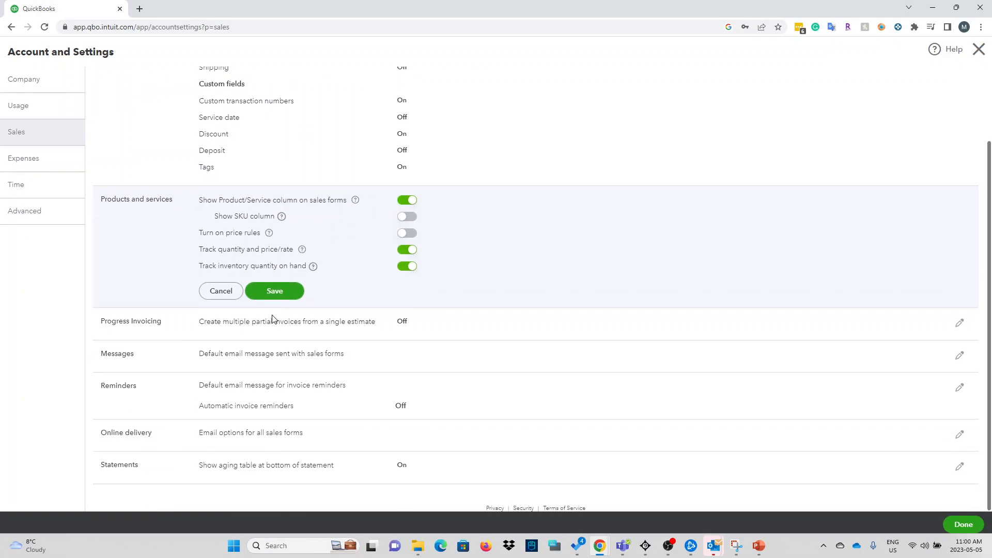
{"action": "left_click", "coordinate": [269, 236]}
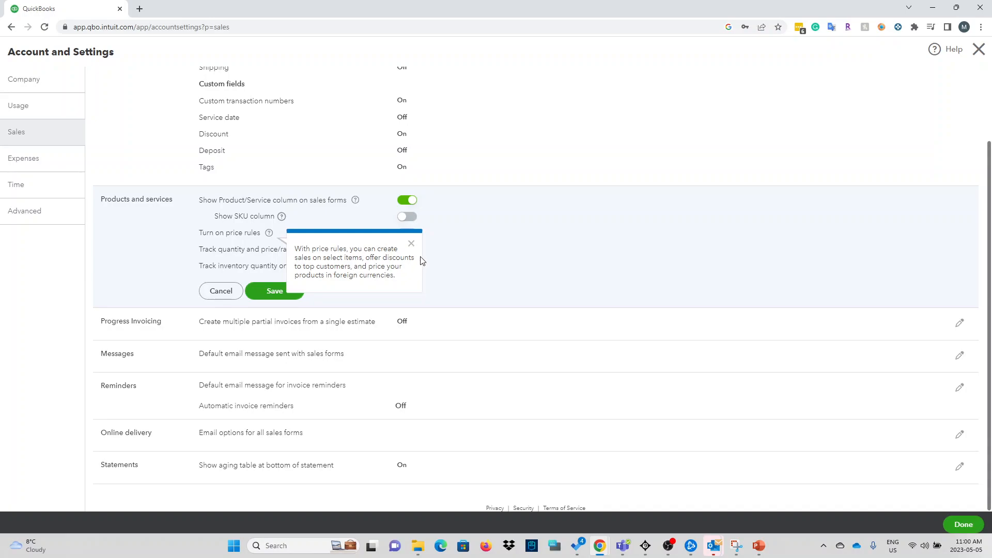
{"action": "left_click", "coordinate": [412, 244]}
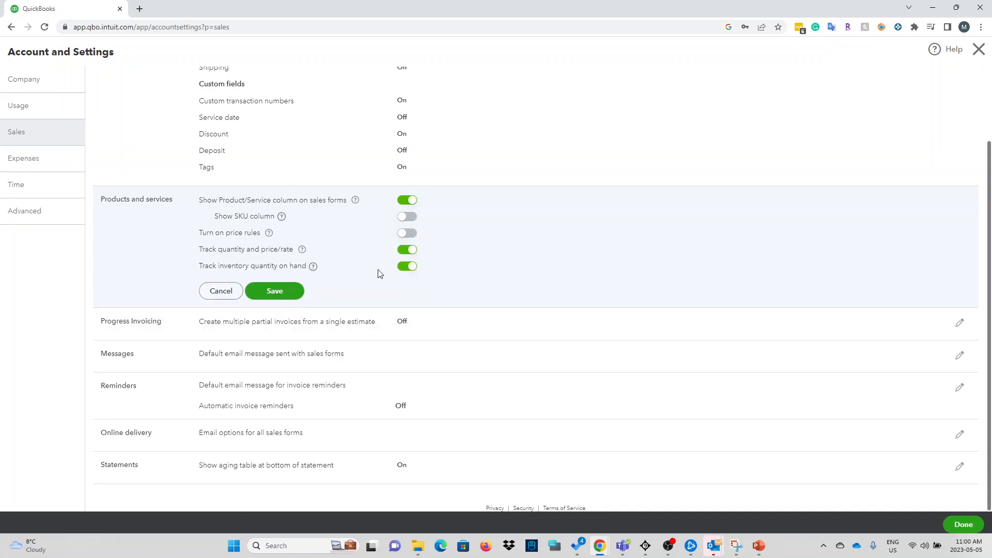
{"action": "left_click", "coordinate": [217, 292]}
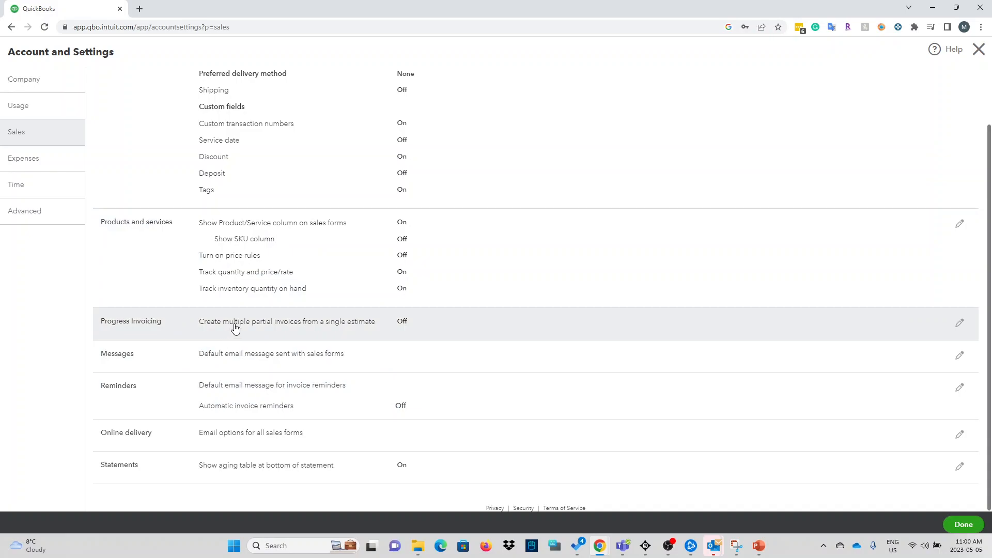
Examine the Progress Invoicing option and review the default email message settings for sales forms
{"action": "left_click", "coordinate": [231, 326]}
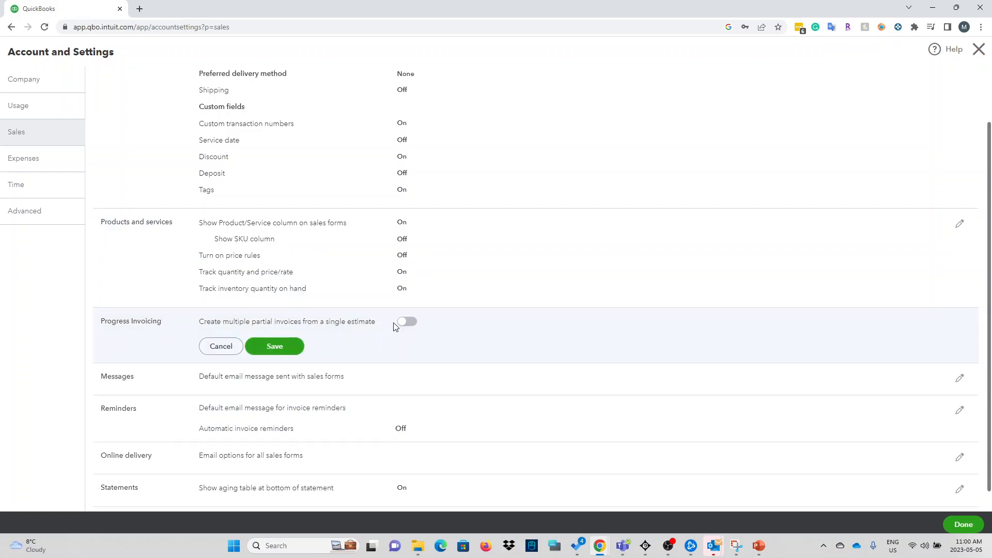
{"action": "scroll", "coordinate": [341, 338], "scroll_direction": "down", "scroll_amount": 2}
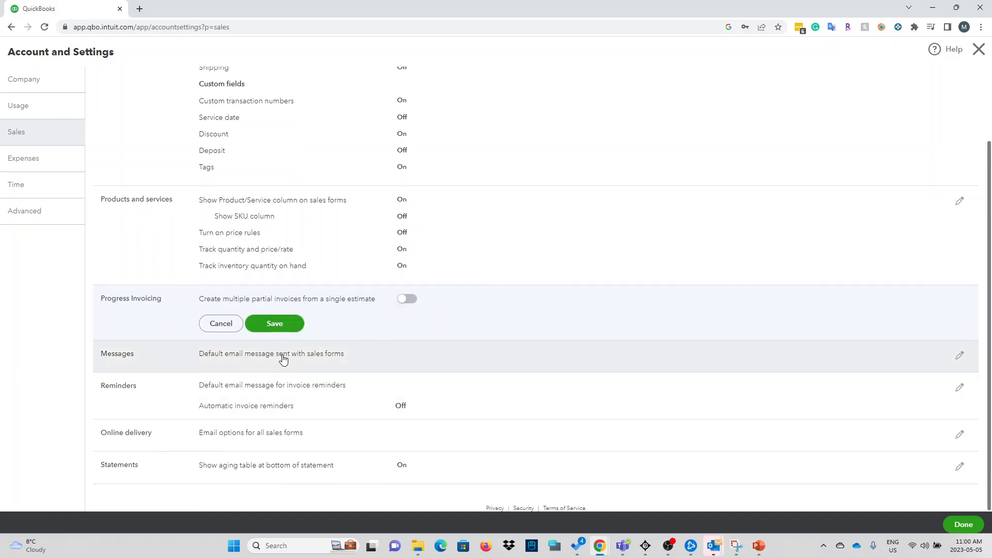
{"action": "left_click", "coordinate": [283, 358]}
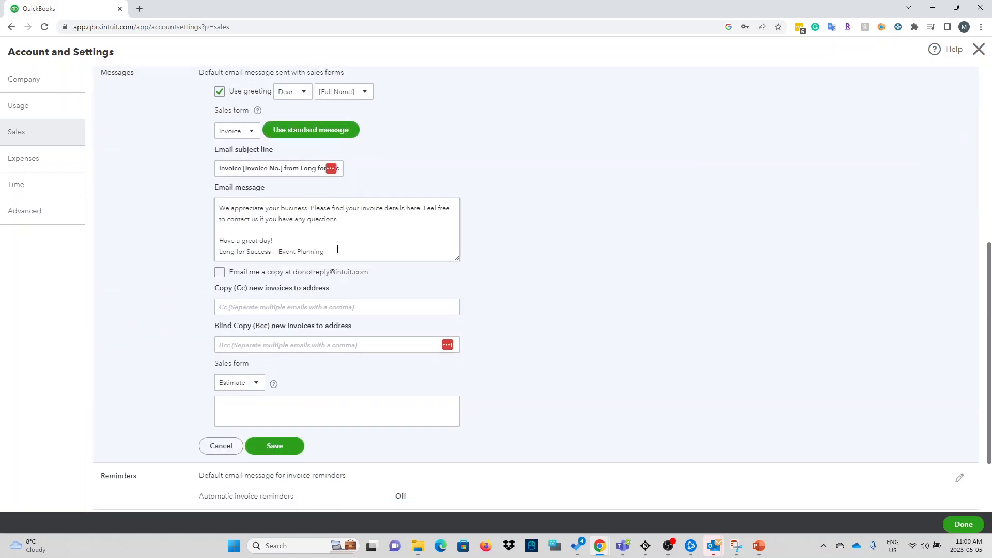
{"action": "scroll", "coordinate": [331, 253], "scroll_direction": "up", "scroll_amount": 2}
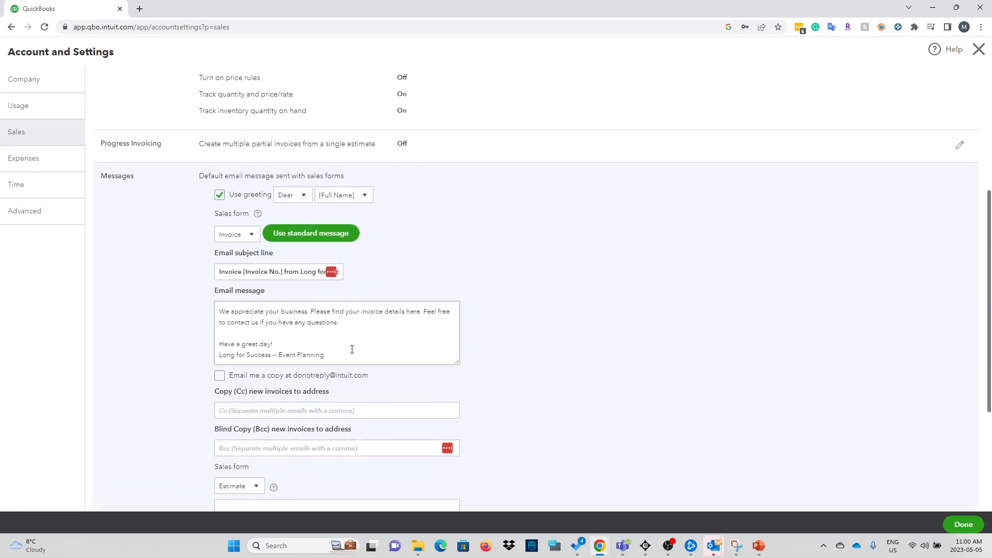
{"action": "scroll", "coordinate": [256, 325], "scroll_direction": "down", "scroll_amount": 4}
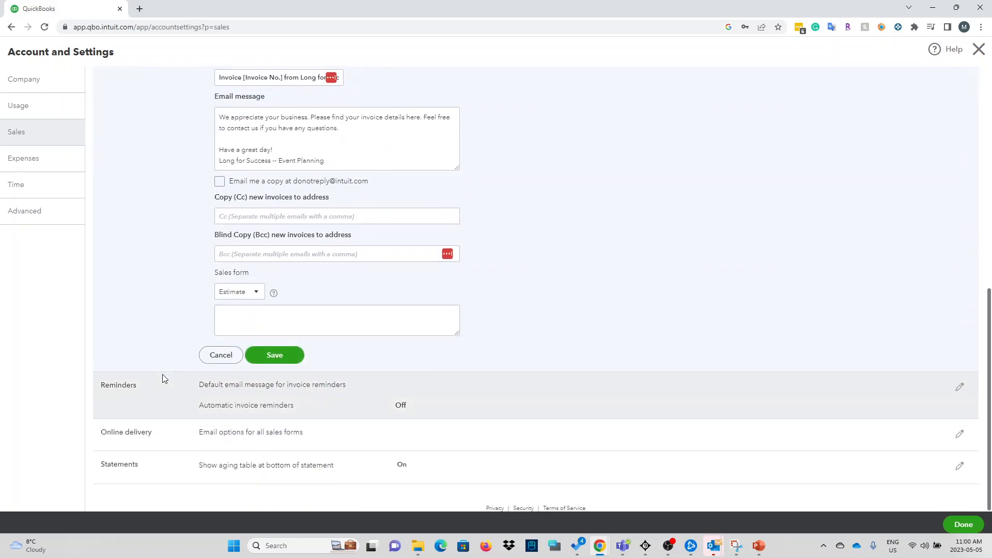
Examine the Reminders, Online delivery and Statements options of the Sales section, and look over the Expenses settings
{"action": "left_click", "coordinate": [284, 410]}
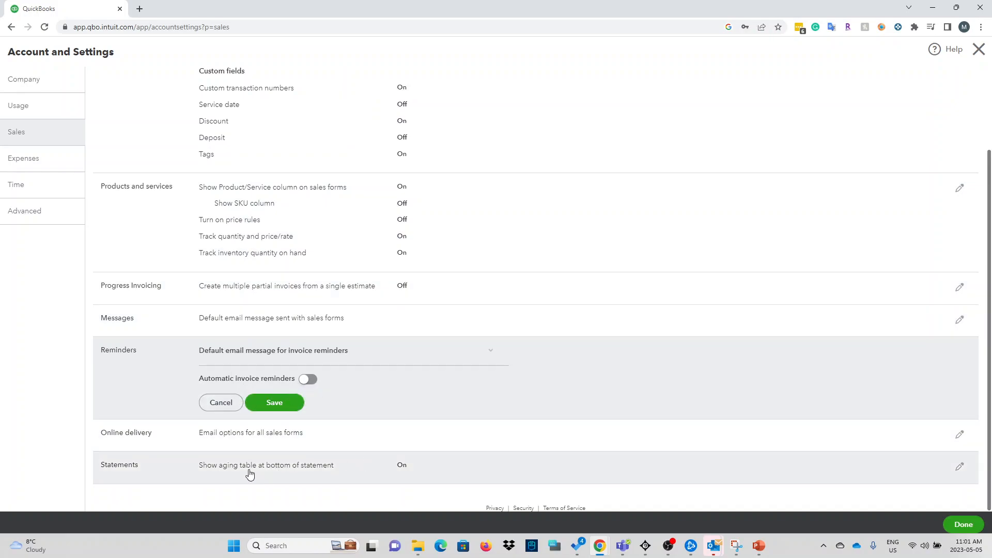
{"action": "left_click", "coordinate": [286, 437]}
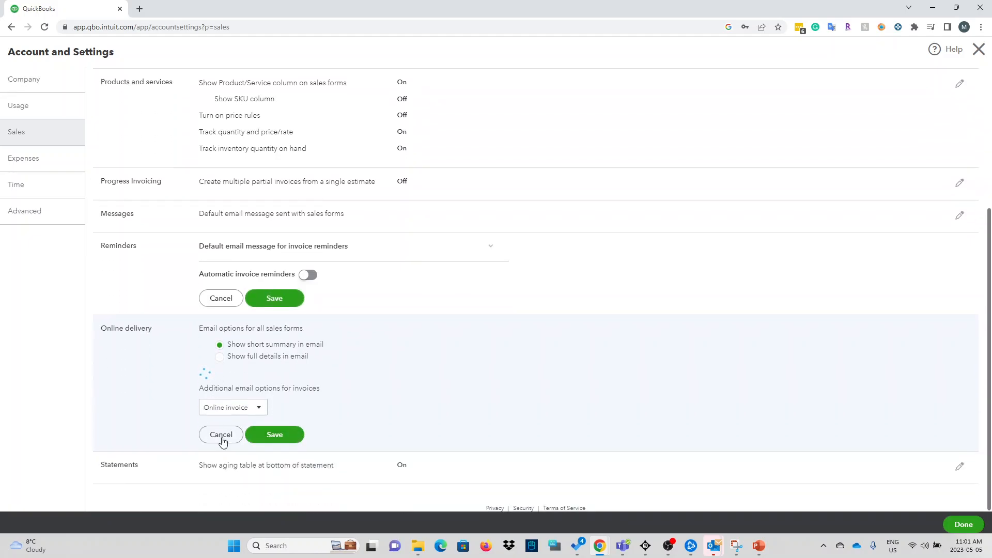
{"action": "left_click", "coordinate": [285, 480]}
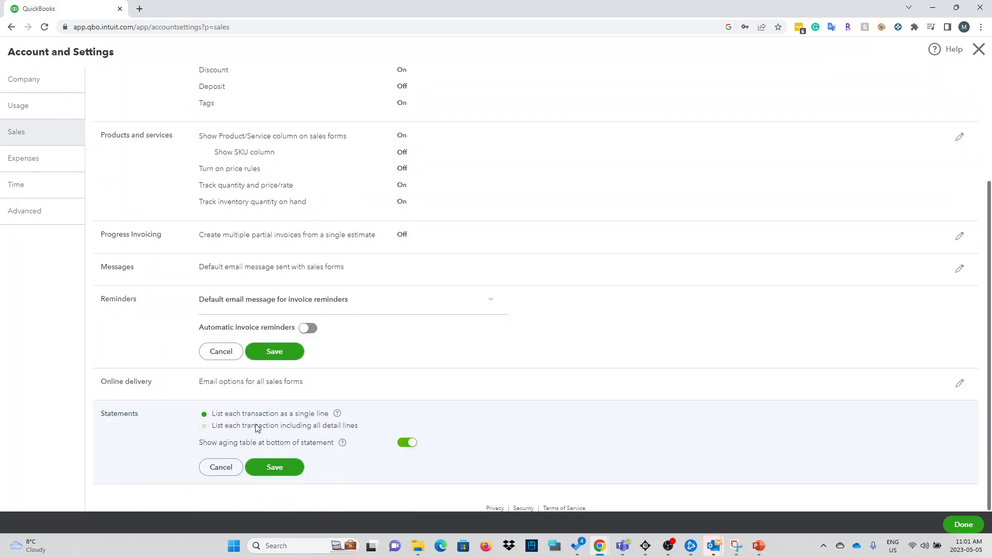
{"action": "scroll", "coordinate": [313, 411], "scroll_direction": "up", "scroll_amount": 3}
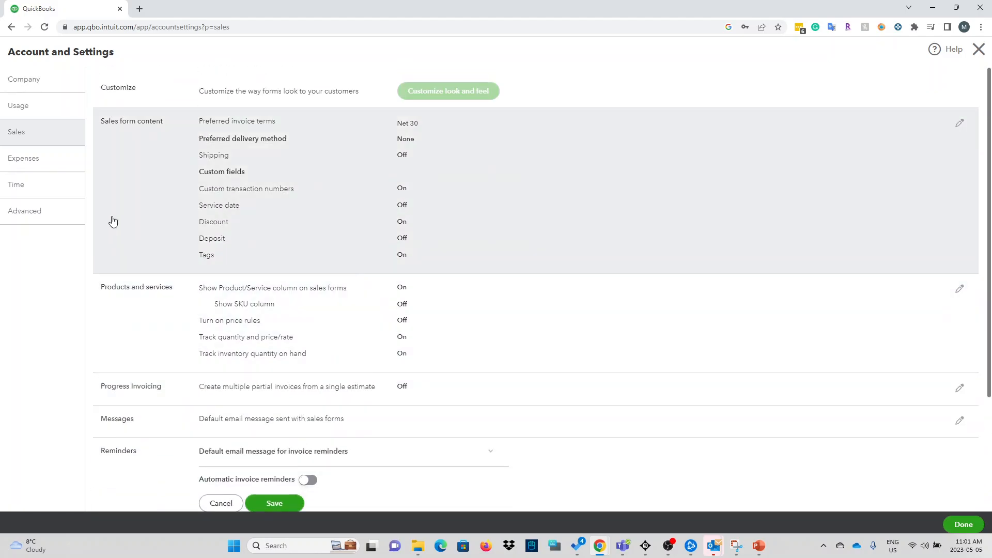
{"action": "left_click", "coordinate": [50, 165]}
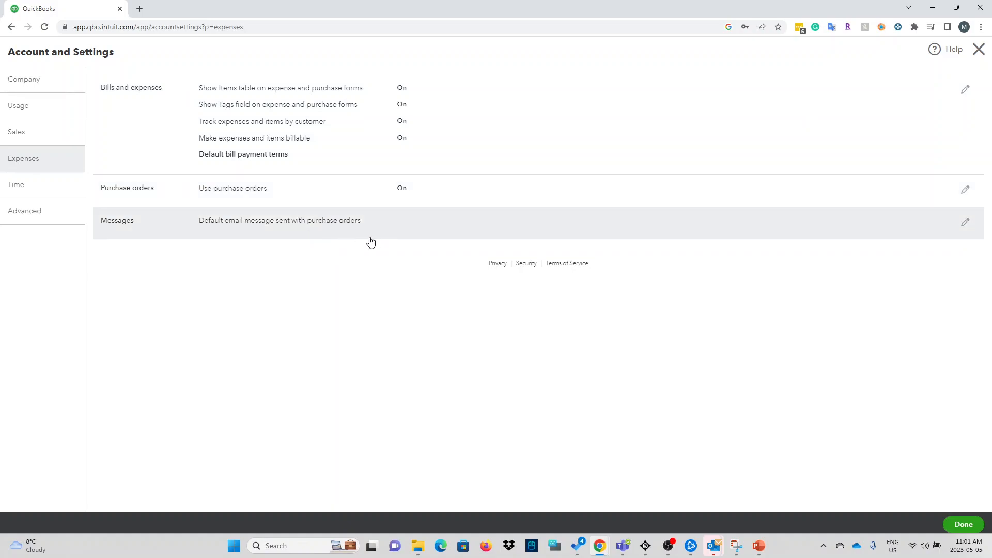
In the Time settings, set the first day of the work week to Monday and save it
{"action": "left_click", "coordinate": [51, 189]}
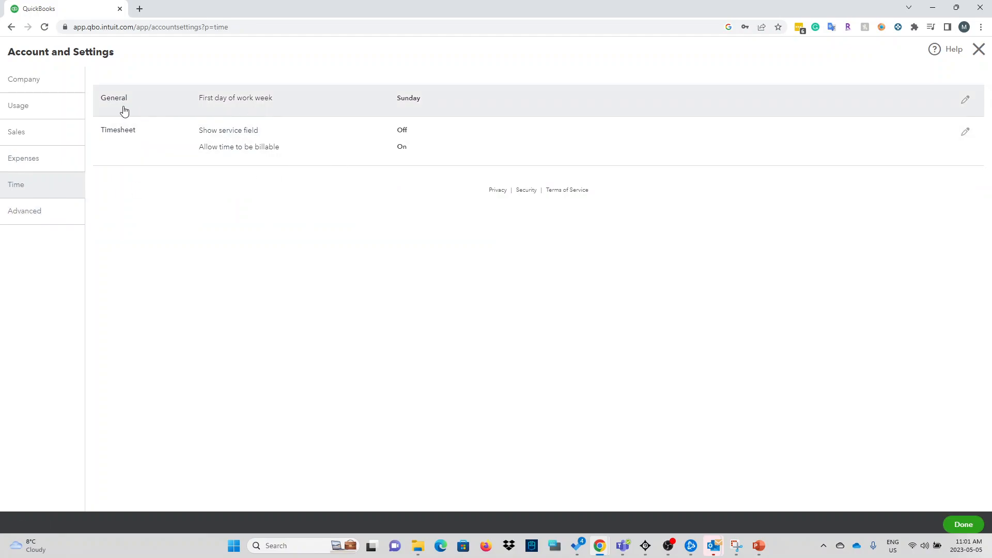
{"action": "left_click", "coordinate": [249, 106]}
{"action": "left_click", "coordinate": [413, 101]}
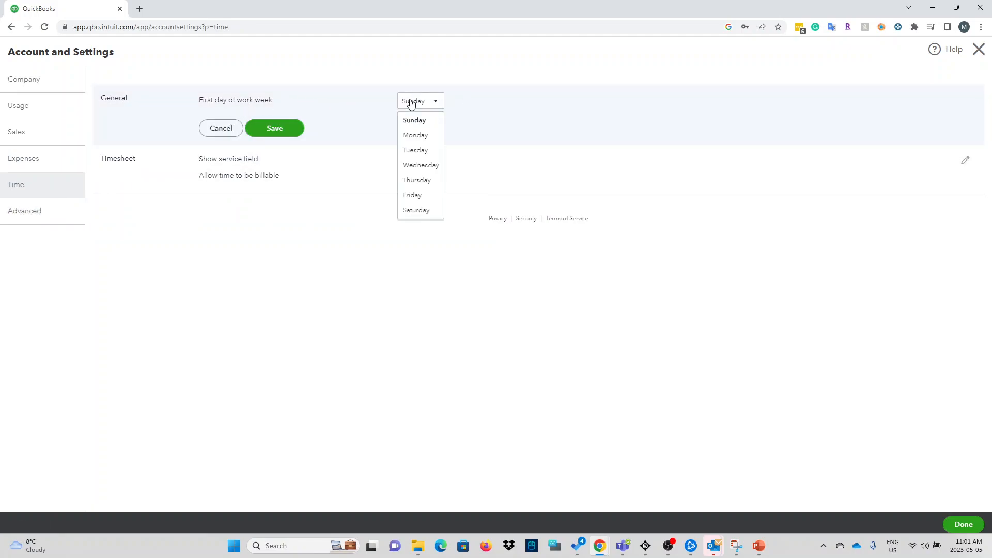
{"action": "left_click", "coordinate": [409, 132]}
{"action": "left_click", "coordinate": [274, 129]}
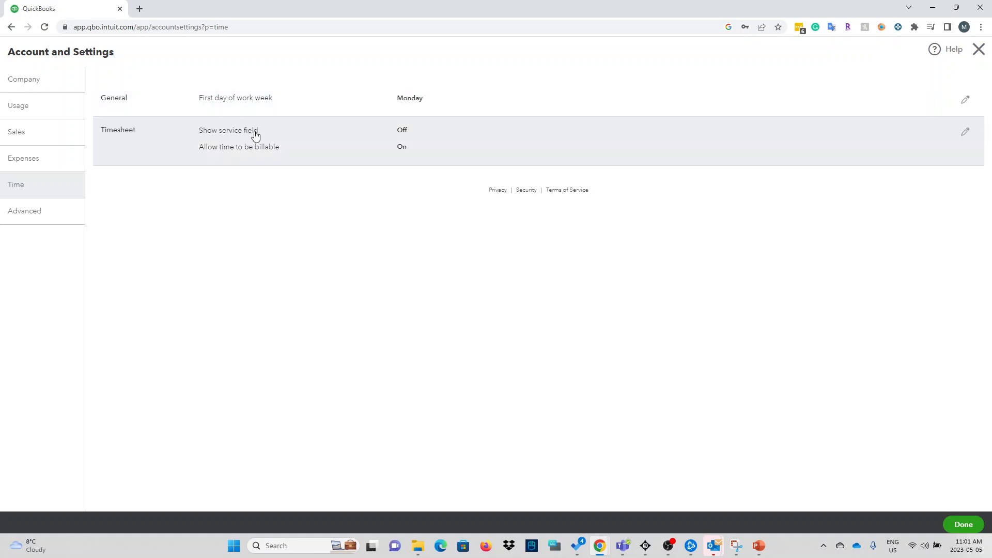
Examine the Timesheet options and the Accounting options in the Advanced settings, and read the help article on closing the books
{"action": "left_click", "coordinate": [304, 147]}
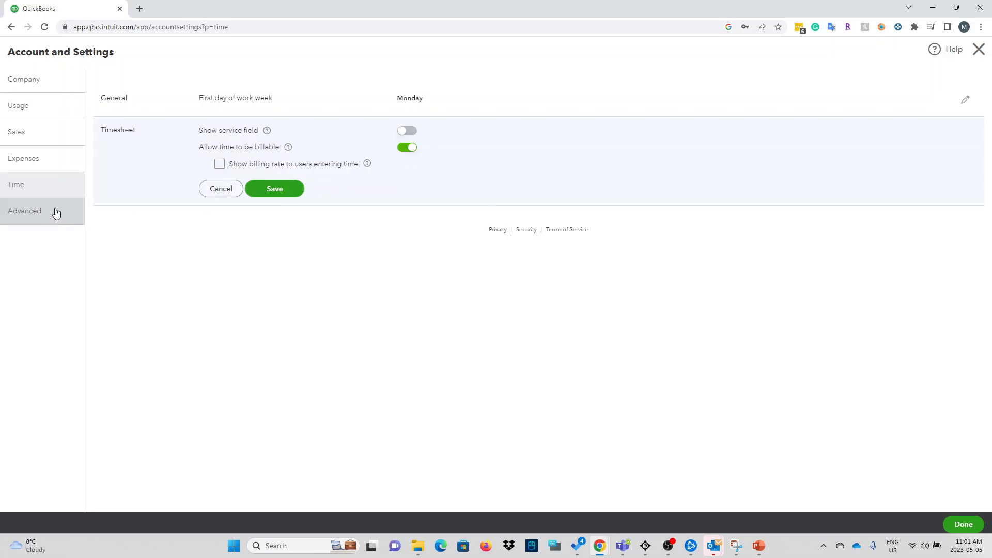
{"action": "left_click", "coordinate": [33, 222]}
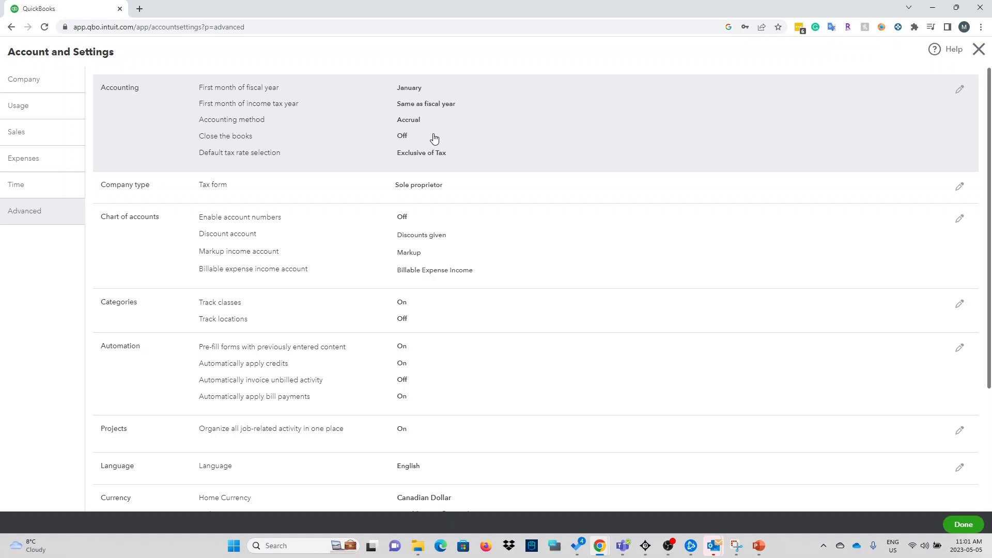
{"action": "left_click", "coordinate": [404, 145]}
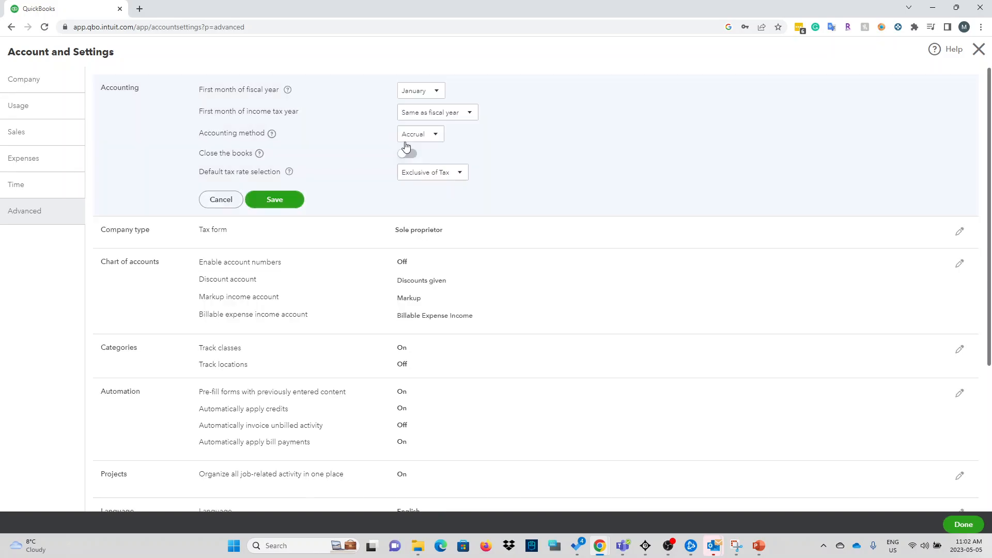
{"action": "left_click", "coordinate": [259, 154]}
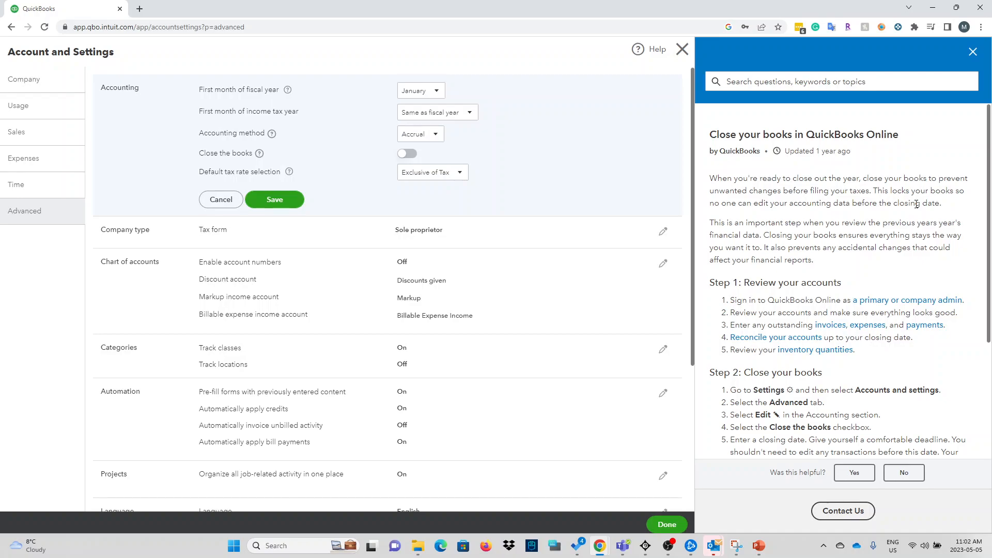
{"action": "left_click", "coordinate": [973, 51]}
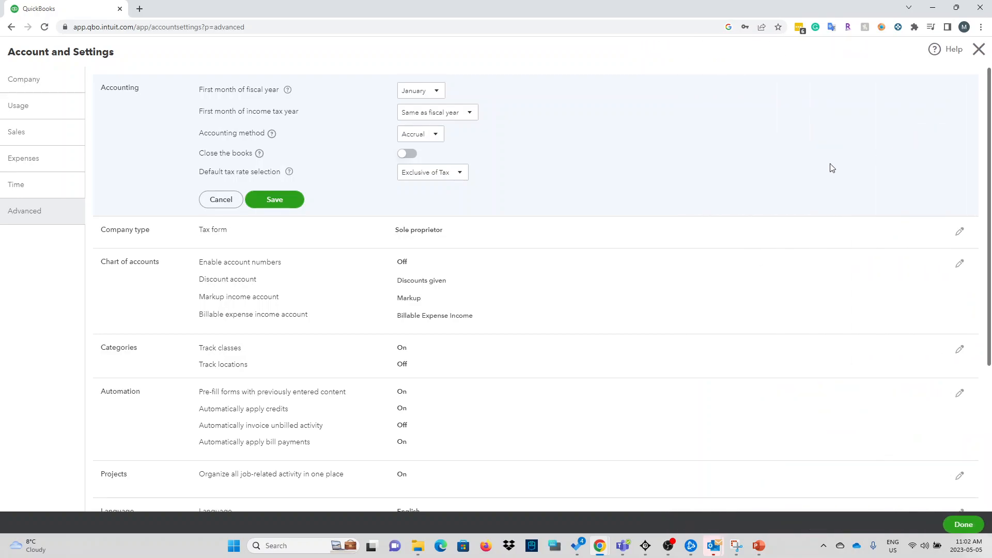
In the Accounting options, turn on Close the books and set the closing date to 31/12/2022
{"action": "left_click", "coordinate": [407, 153]}
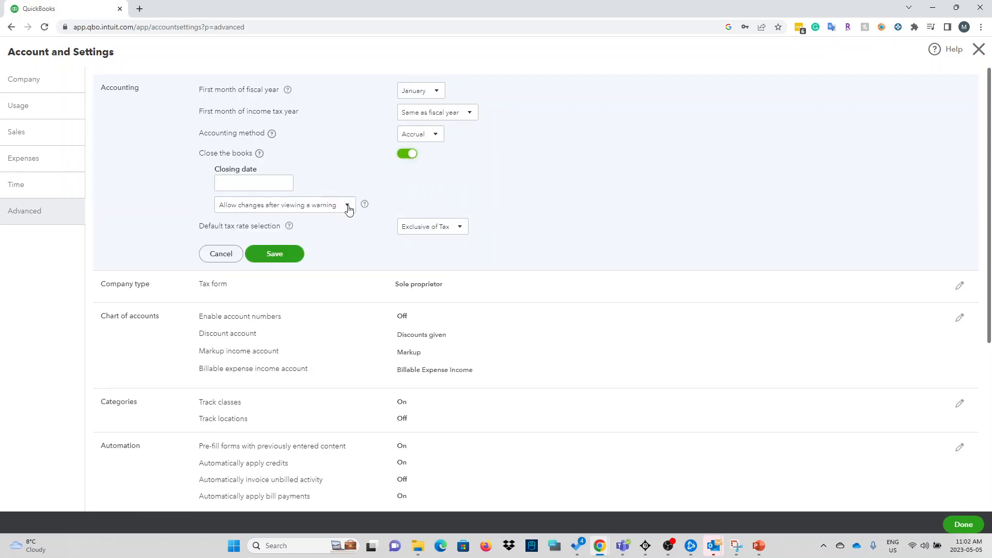
{"action": "left_click", "coordinate": [264, 184]}
{"action": "left_click", "coordinate": [286, 186]}
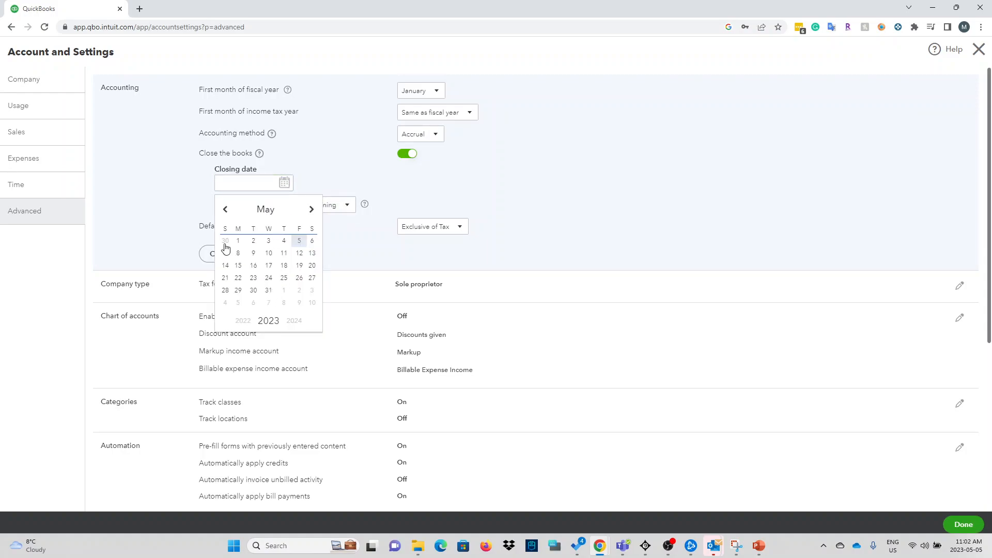
{"action": "left_click", "coordinate": [225, 209]}
{"action": "left_click", "coordinate": [225, 209]}
{"action": "left_click", "coordinate": [225, 209]}
{"action": "left_click", "coordinate": [225, 209]}
{"action": "left_click", "coordinate": [225, 209]}
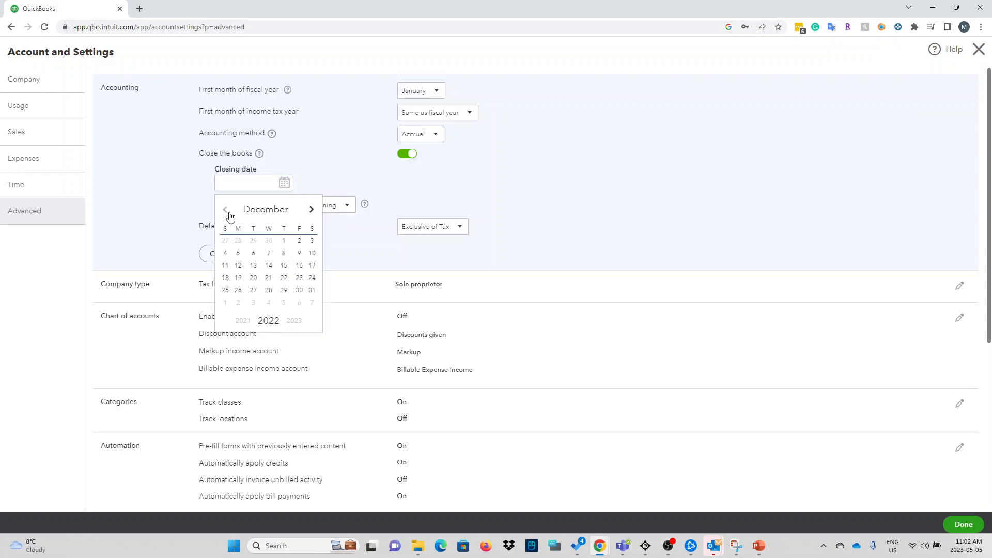
{"action": "left_click", "coordinate": [312, 290]}
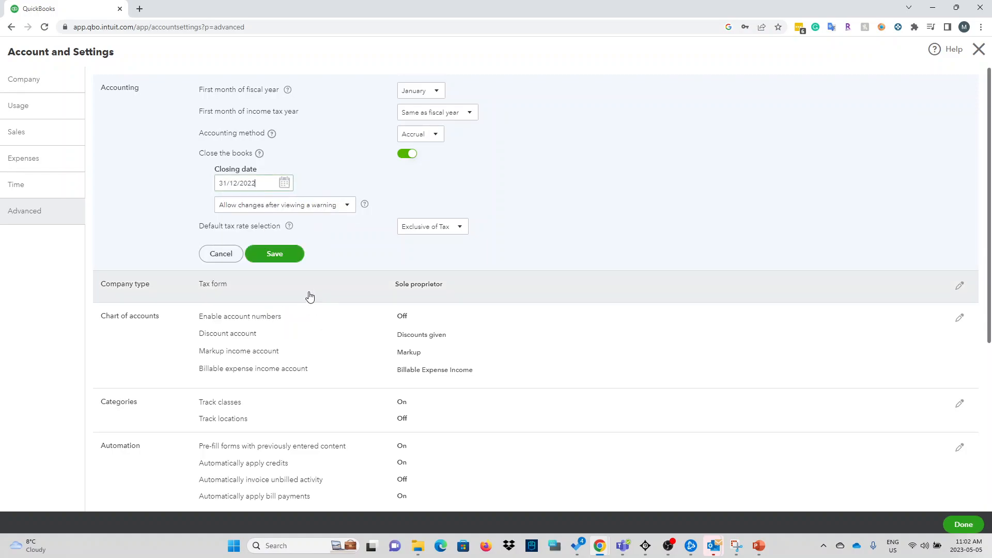
Check the choices for allowing changes after the closing date, and turn Close the books off
{"action": "left_click", "coordinate": [313, 209]}
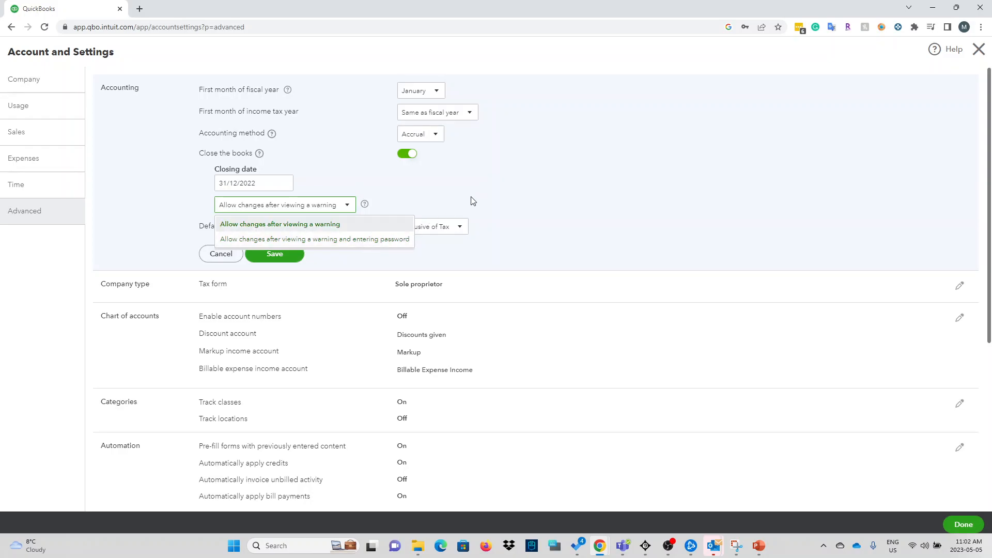
{"action": "left_click", "coordinate": [506, 180]}
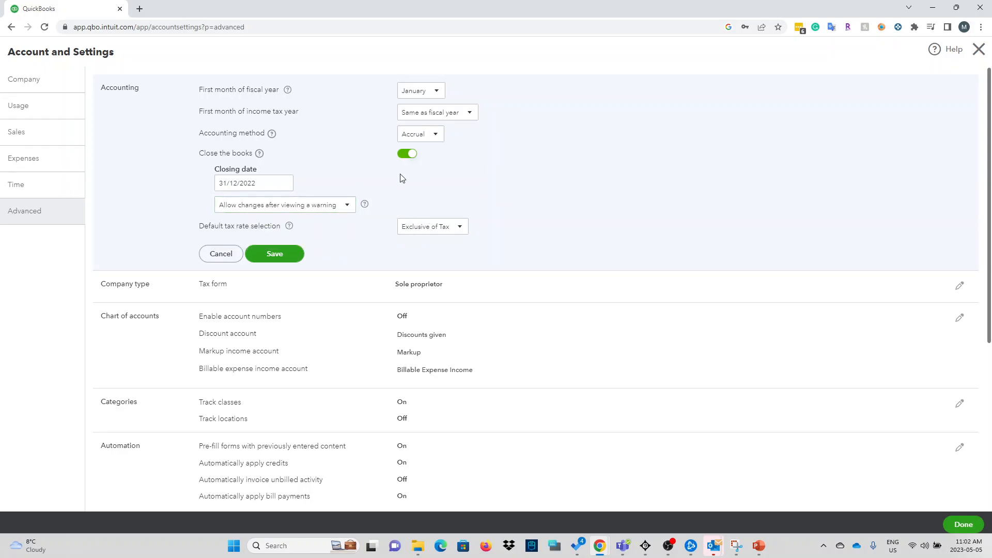
{"action": "left_click", "coordinate": [402, 154]}
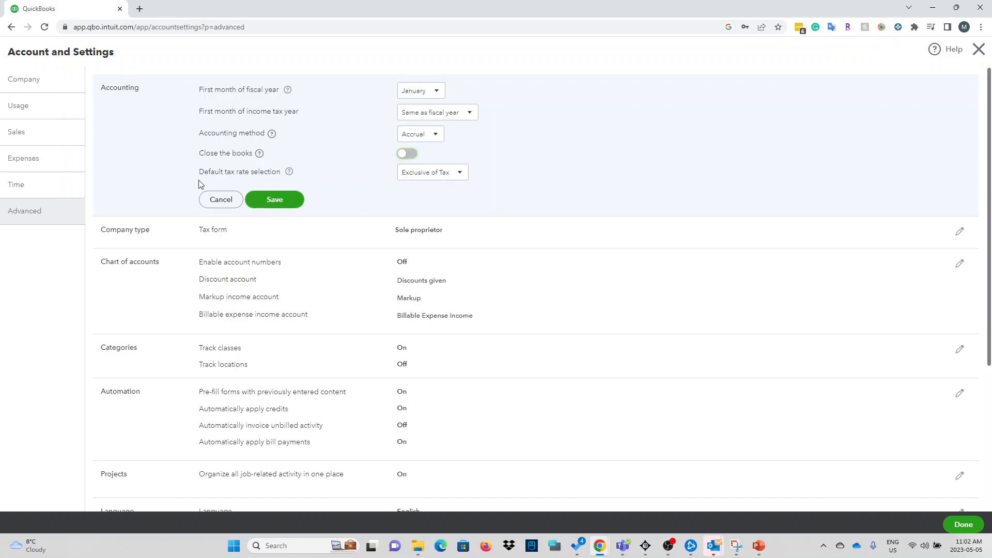
Set the default tax rate selection to Inclusive of Tax and save the Accounting options
{"action": "left_click", "coordinate": [435, 177]}
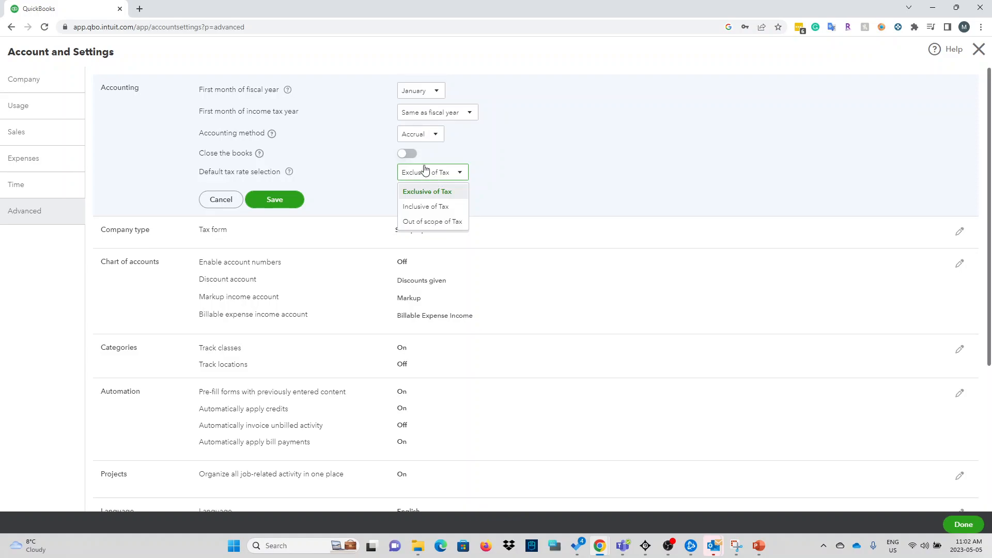
{"action": "left_click", "coordinate": [443, 208]}
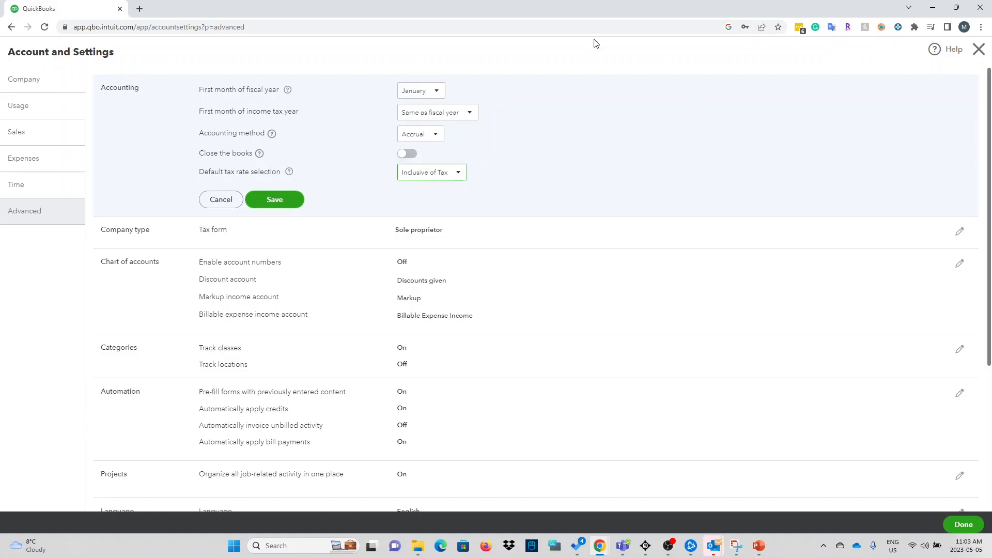
{"action": "left_click", "coordinate": [277, 202]}
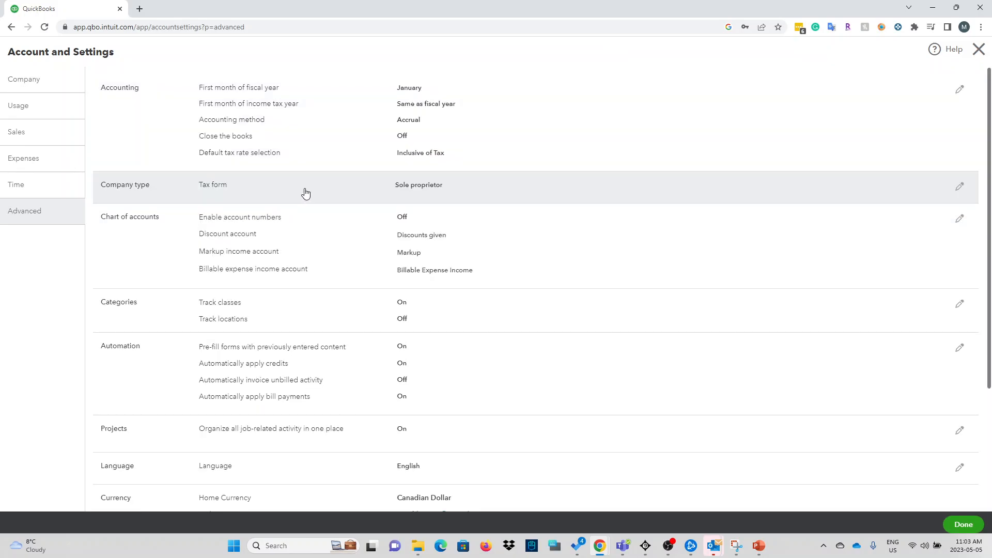
Review the available tax forms for the company type and leave the setting without saving
{"action": "left_click", "coordinate": [230, 198]}
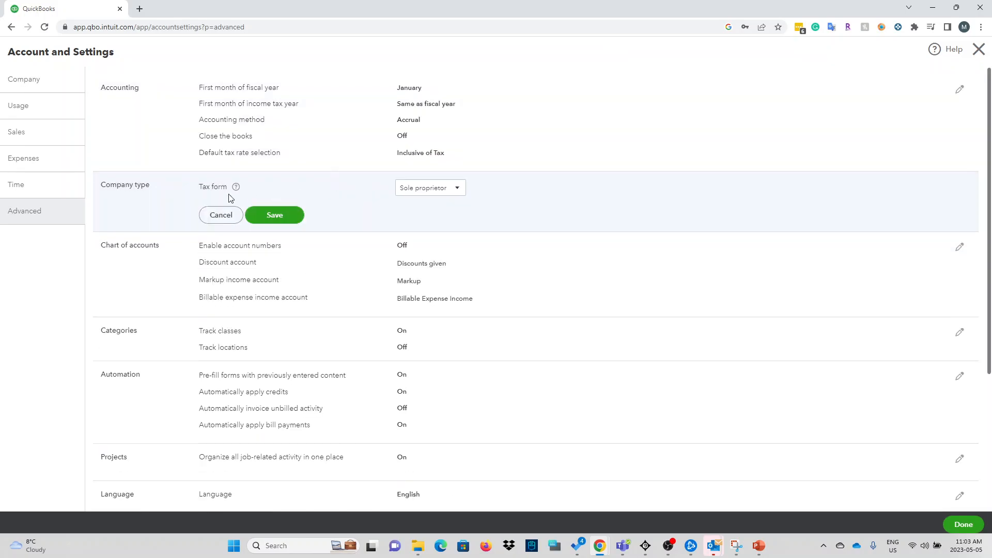
{"action": "left_click", "coordinate": [451, 189]}
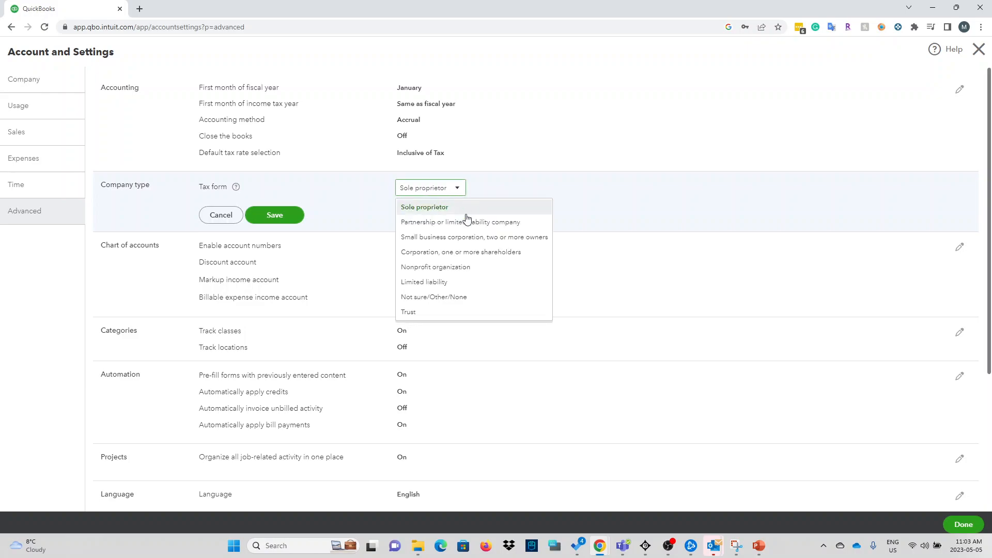
{"action": "left_click", "coordinate": [547, 189]}
{"action": "left_click", "coordinate": [235, 217]}
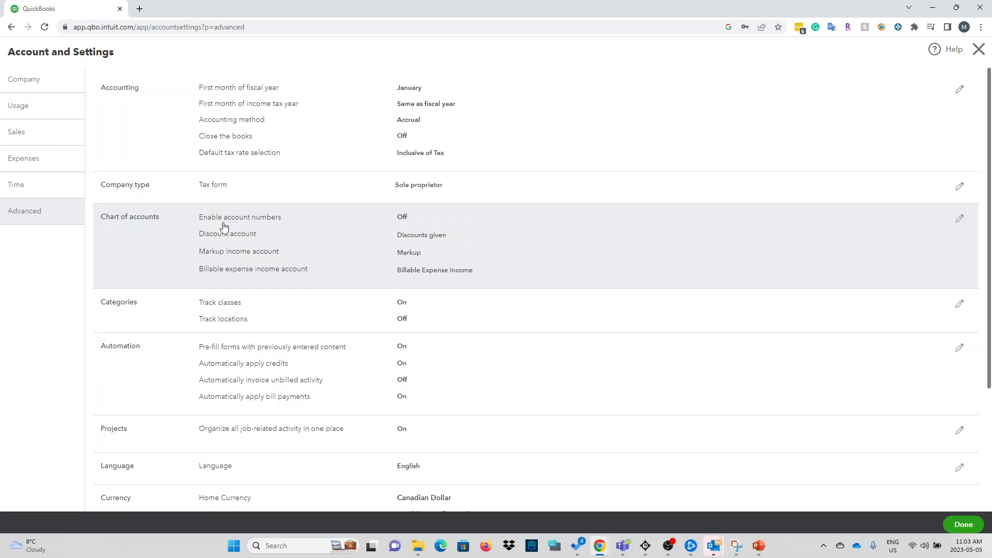
In the Chart of accounts options, enable and show account numbers, and save the change
{"action": "left_click", "coordinate": [404, 221]}
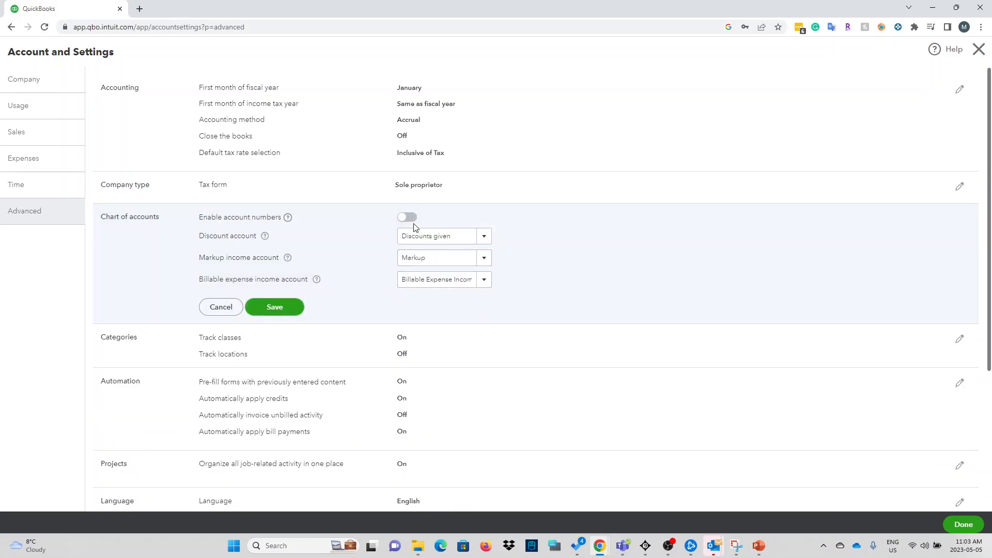
{"action": "left_click", "coordinate": [405, 219]}
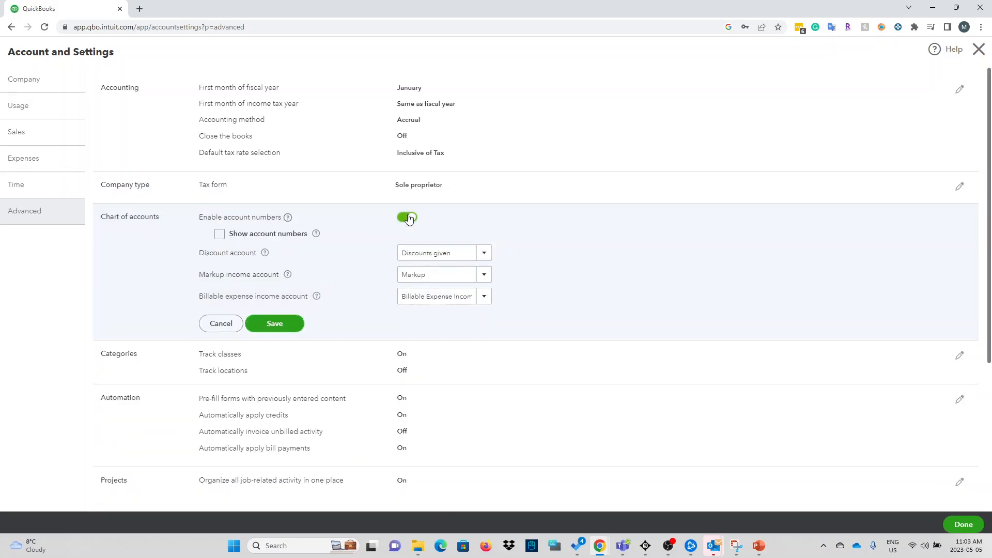
{"action": "left_click", "coordinate": [259, 238]}
{"action": "left_click", "coordinate": [268, 331]}
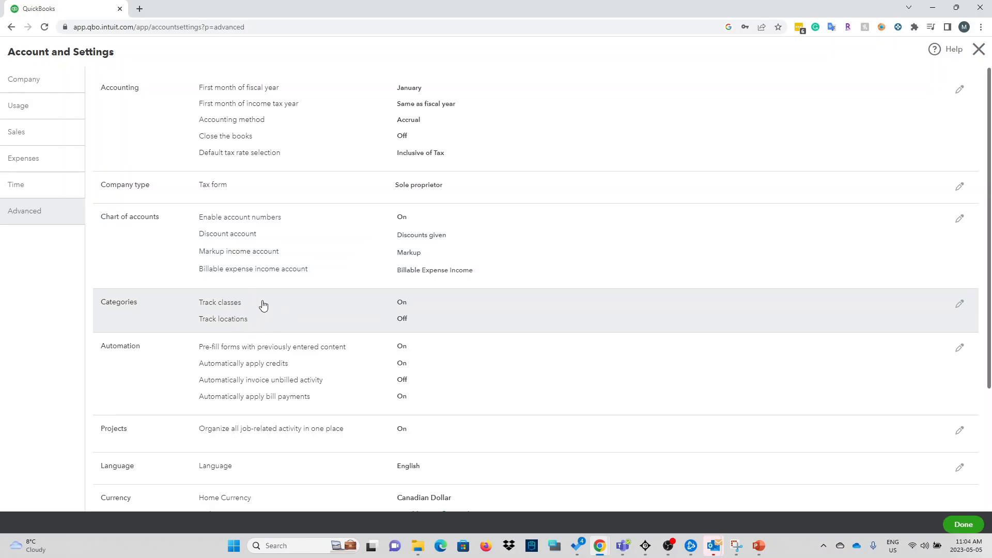
Turn off Track classes in the Categories options and save the change
{"action": "left_click", "coordinate": [263, 306]}
{"action": "left_click", "coordinate": [410, 306]}
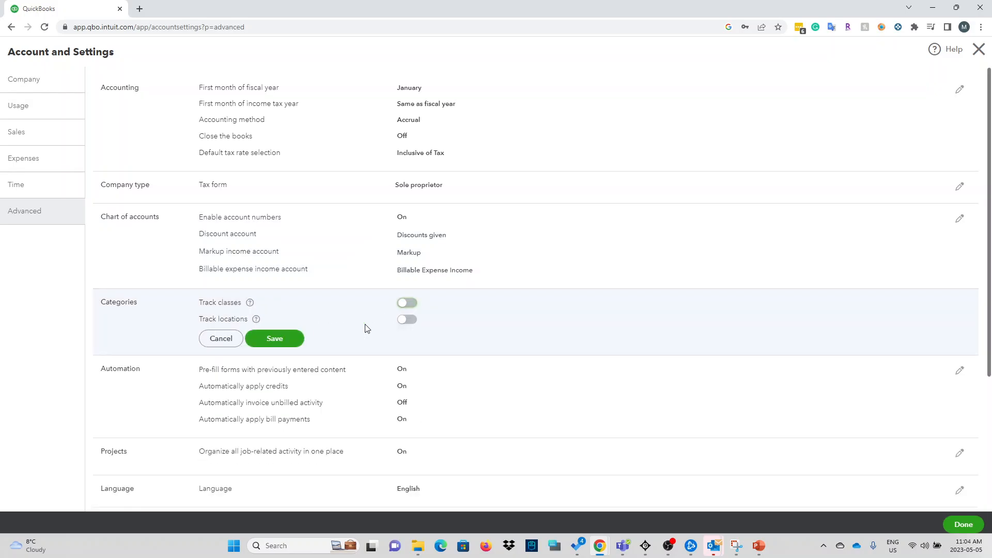
{"action": "left_click", "coordinate": [273, 338]}
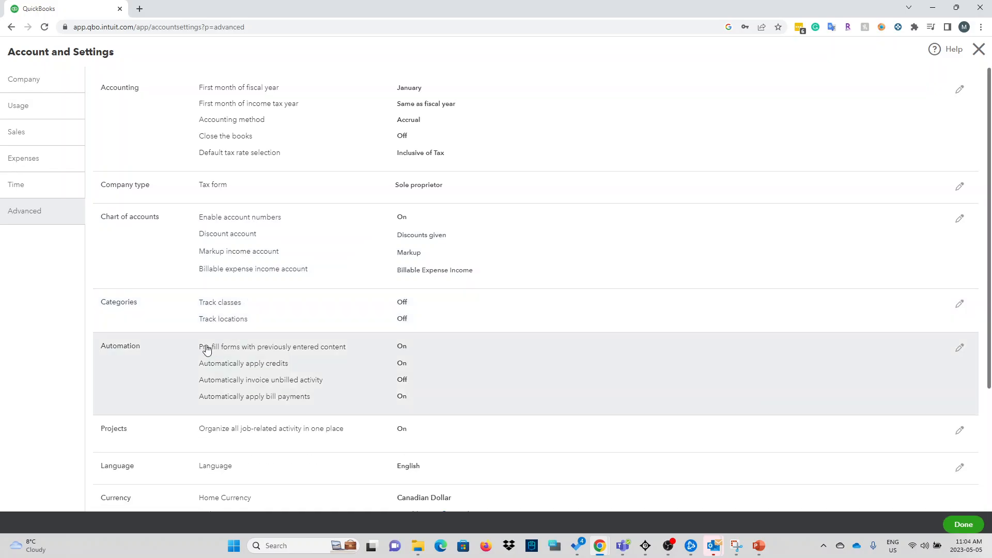
In the Automation options, turn off automatically applying bill payments and credits, and save the changes
{"action": "scroll", "coordinate": [188, 354], "scroll_direction": "down", "scroll_amount": 3}
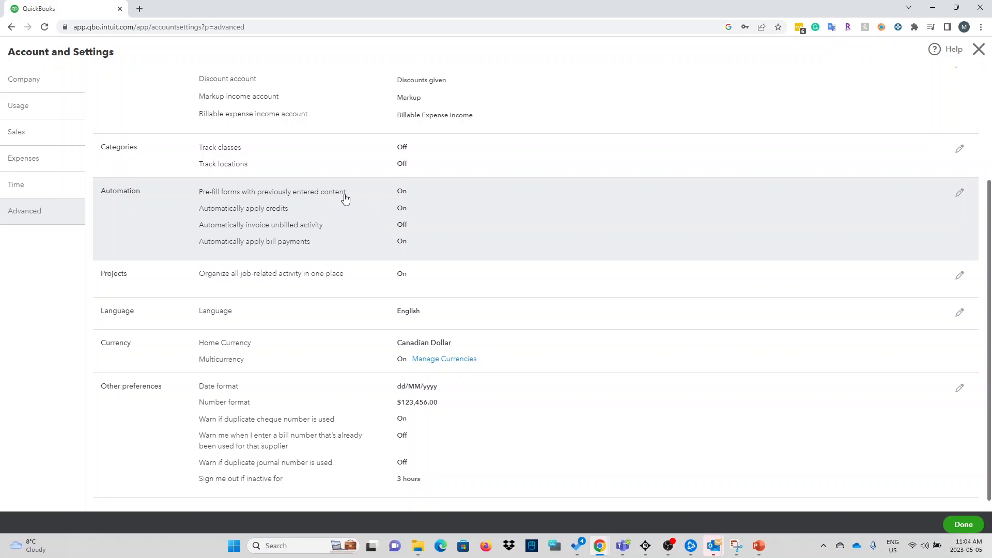
{"action": "left_click", "coordinate": [355, 215]}
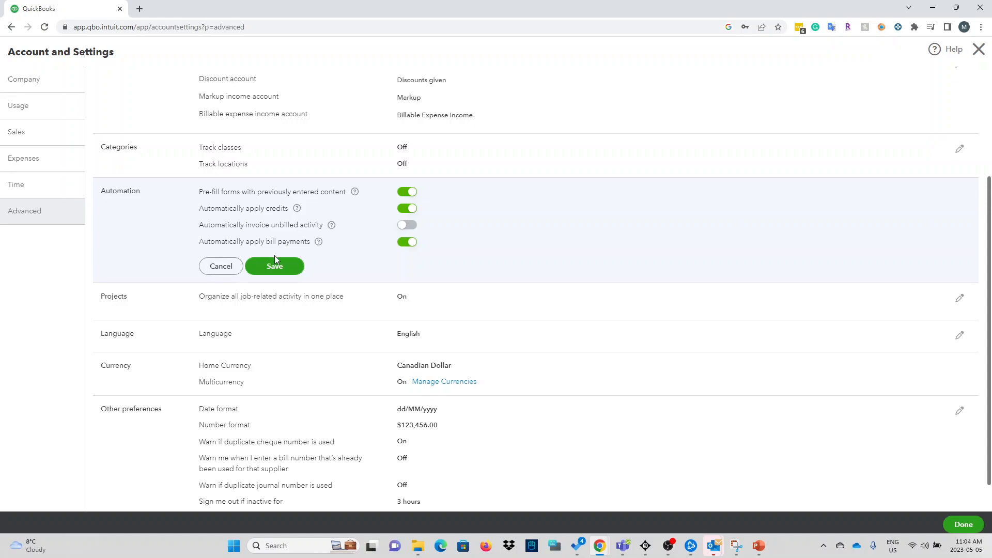
{"action": "left_click", "coordinate": [407, 244]}
{"action": "left_click", "coordinate": [407, 209]}
{"action": "left_click", "coordinate": [279, 267]}
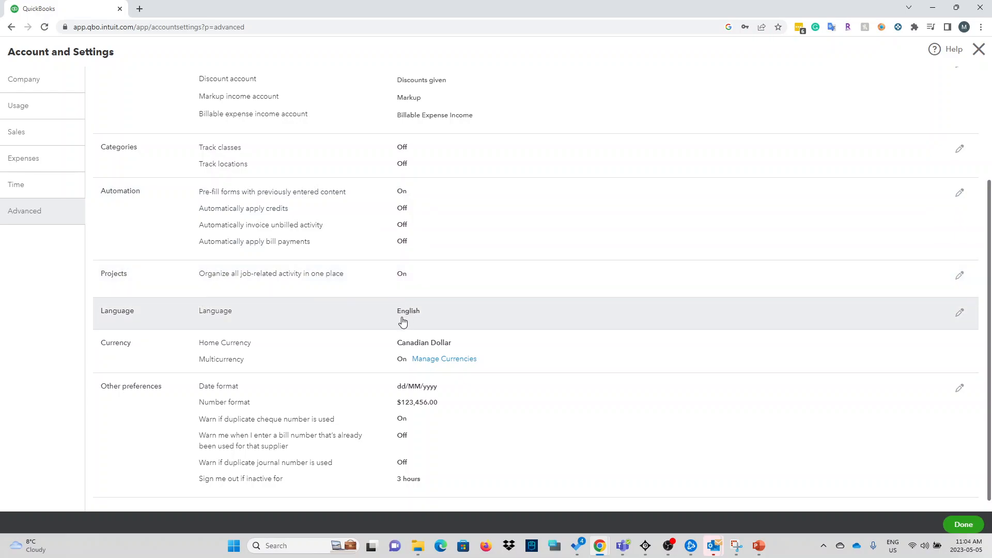
Open the currency management list and try to delete the Hong Kong Dollar
{"action": "scroll", "coordinate": [321, 318], "scroll_direction": "down", "scroll_amount": 1}
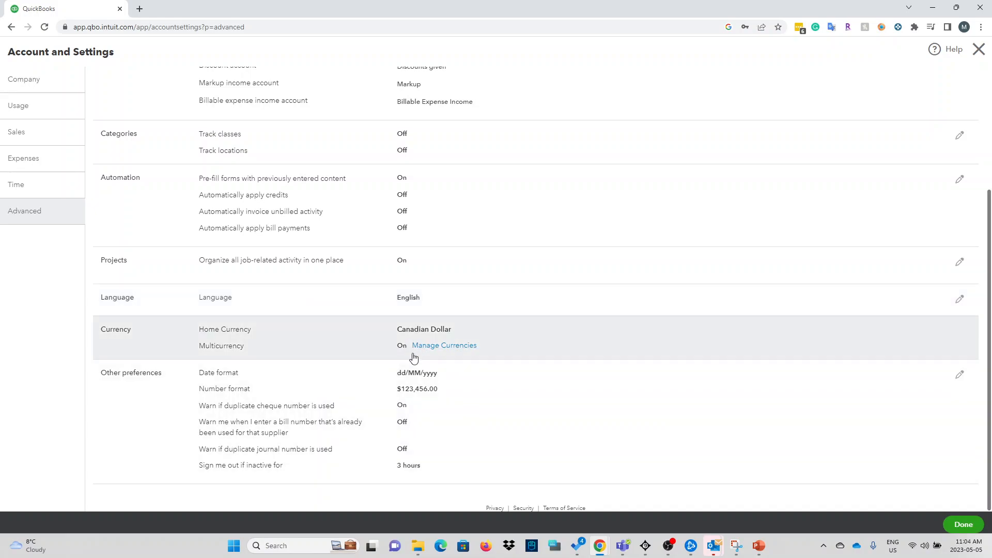
{"action": "left_click", "coordinate": [450, 351]}
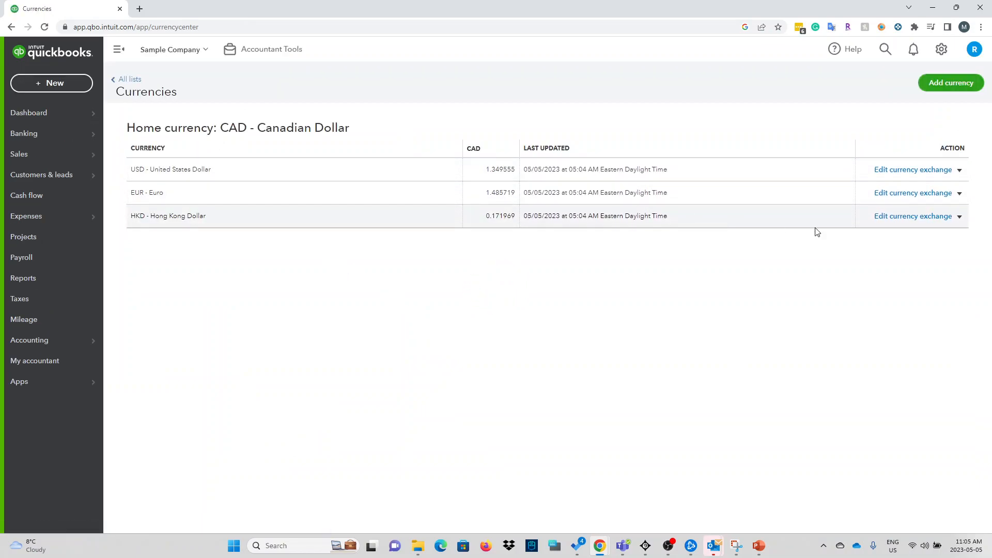
{"action": "left_click", "coordinate": [960, 219]}
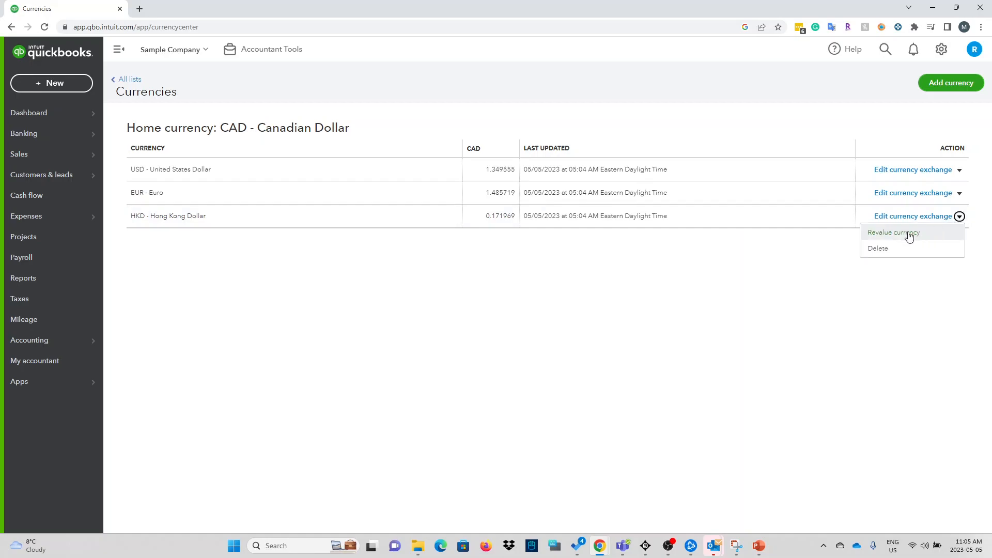
{"action": "left_click", "coordinate": [882, 249]}
{"action": "left_click", "coordinate": [550, 312]}
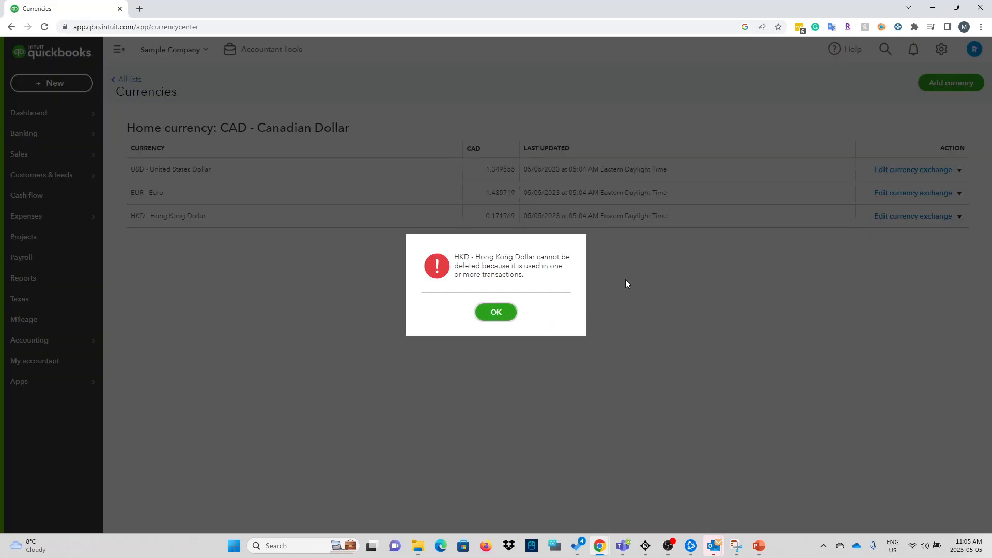
{"action": "left_click", "coordinate": [496, 312]}
{"action": "left_click", "coordinate": [959, 217]}
{"action": "left_click", "coordinate": [911, 250]}
{"action": "left_click", "coordinate": [549, 312]}
{"action": "left_click", "coordinate": [497, 313]}
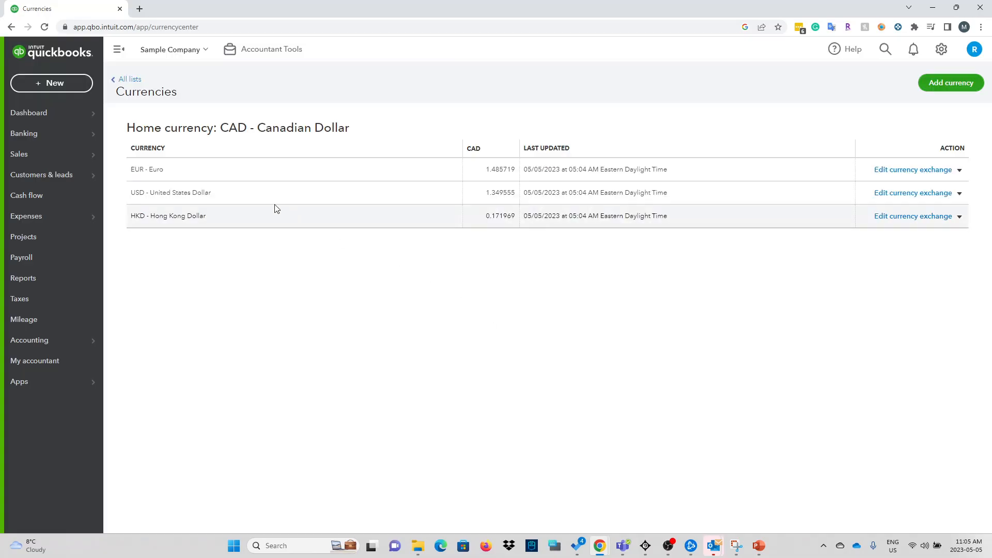
Leave the currency list and return to the Other preferences in the Advanced account settings
{"action": "left_click", "coordinate": [130, 81]}
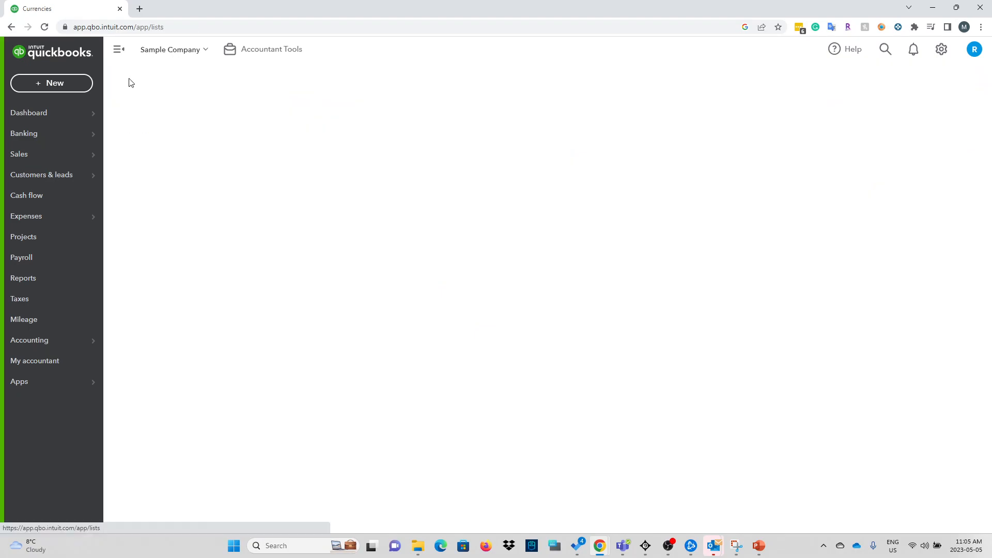
{"action": "left_click", "coordinate": [940, 50]}
{"action": "left_click", "coordinate": [471, 108]}
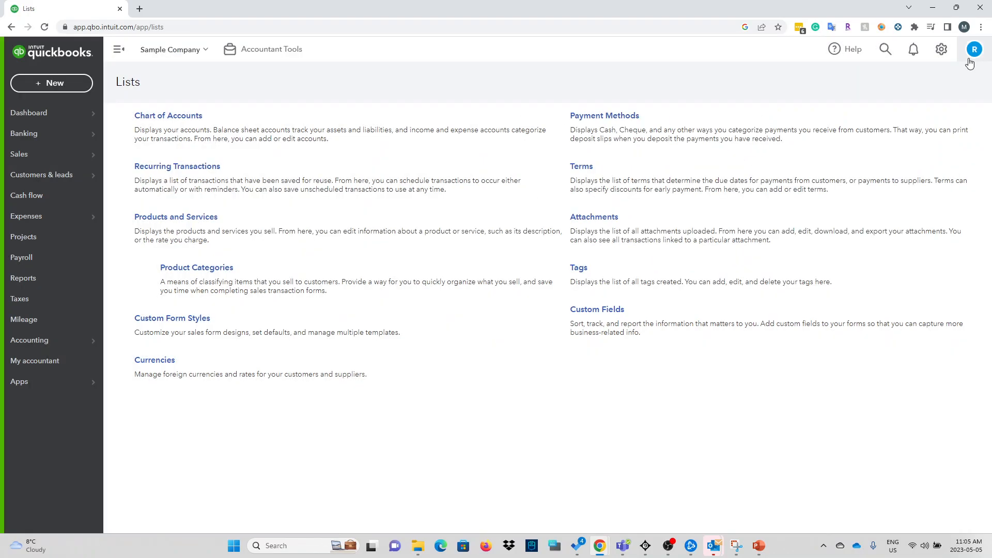
{"action": "left_click", "coordinate": [941, 50]}
{"action": "left_click", "coordinate": [500, 103]}
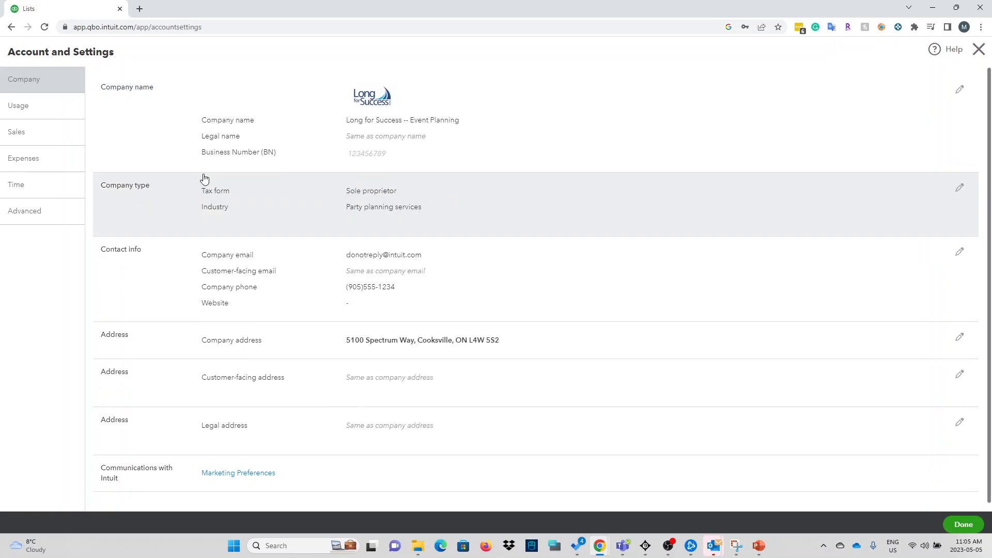
{"action": "left_click", "coordinate": [34, 185]}
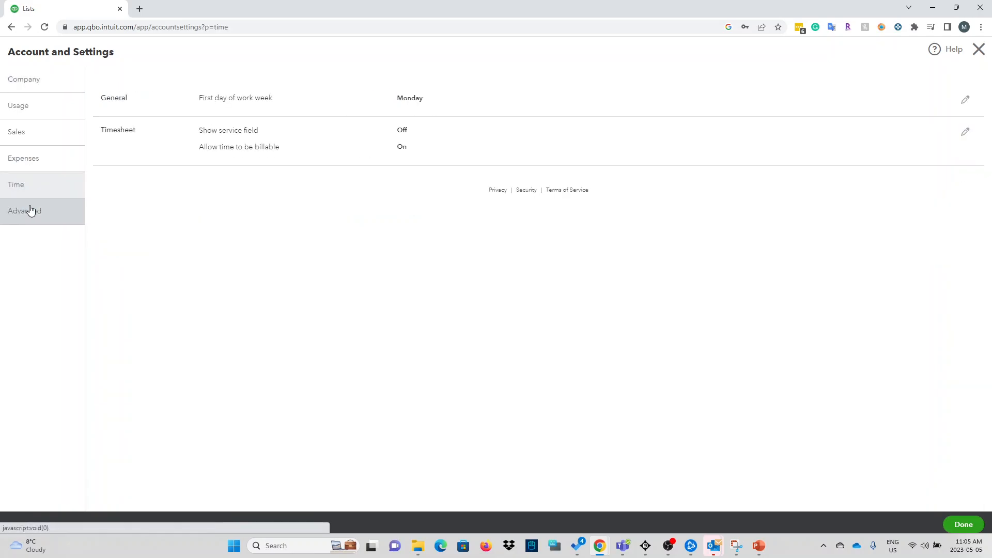
{"action": "left_click", "coordinate": [29, 209]}
{"action": "scroll", "coordinate": [374, 349], "scroll_direction": "down", "scroll_amount": 3}
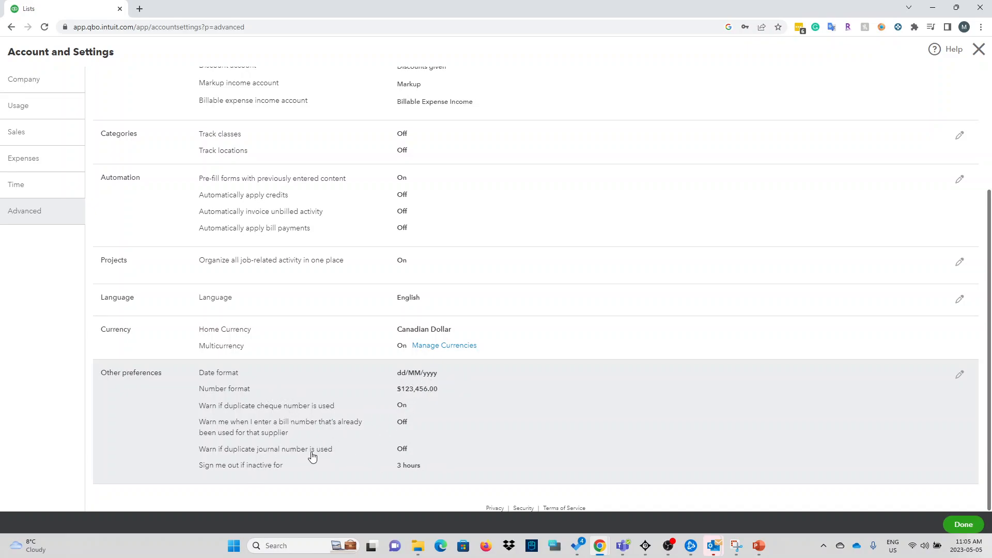
In Other preferences, turn on the warnings for duplicate journal numbers and already used supplier bill numbers
{"action": "left_click", "coordinate": [271, 459]}
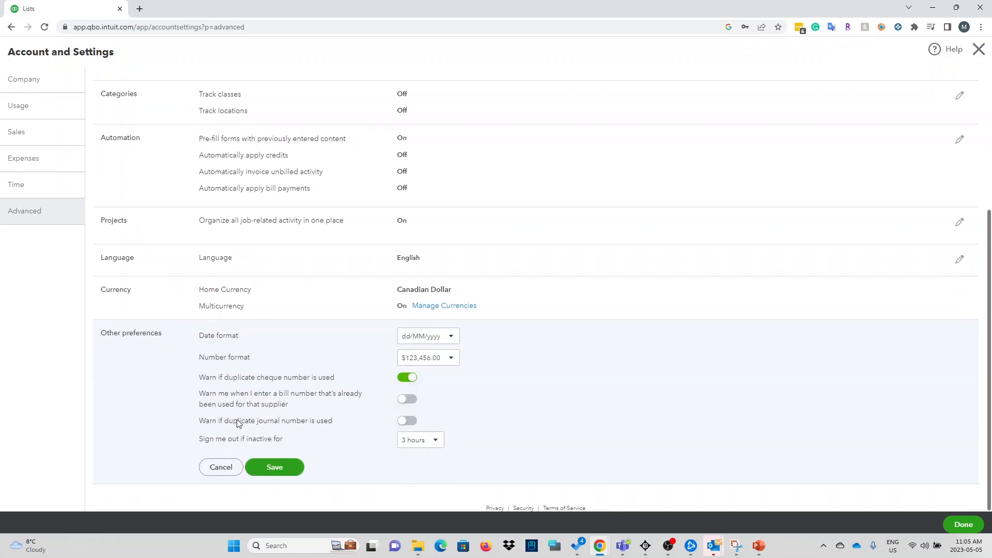
{"action": "left_click", "coordinate": [405, 424]}
{"action": "left_click", "coordinate": [408, 400]}
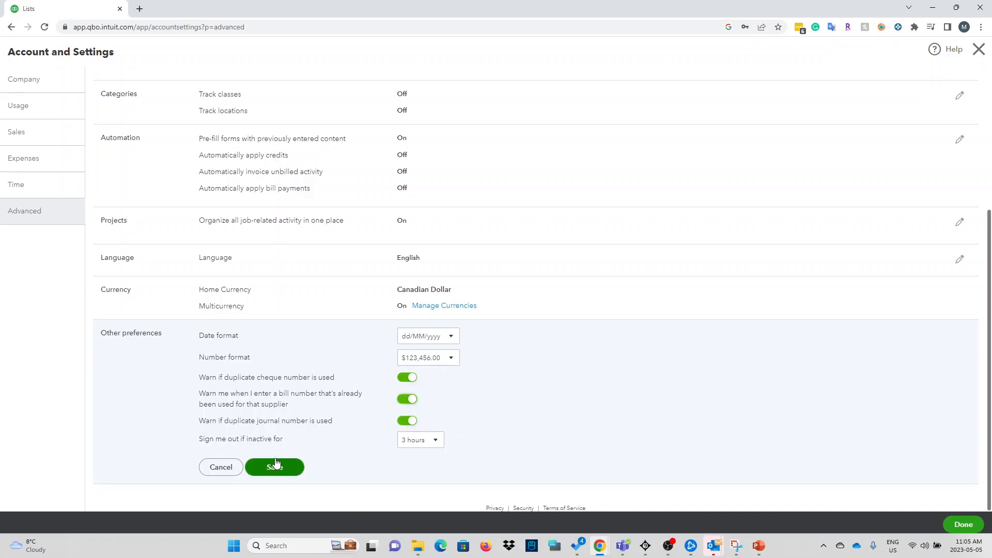
Set the inactivity sign-out time to 2 hours, save the preferences and close the account settings
{"action": "left_click", "coordinate": [433, 443]}
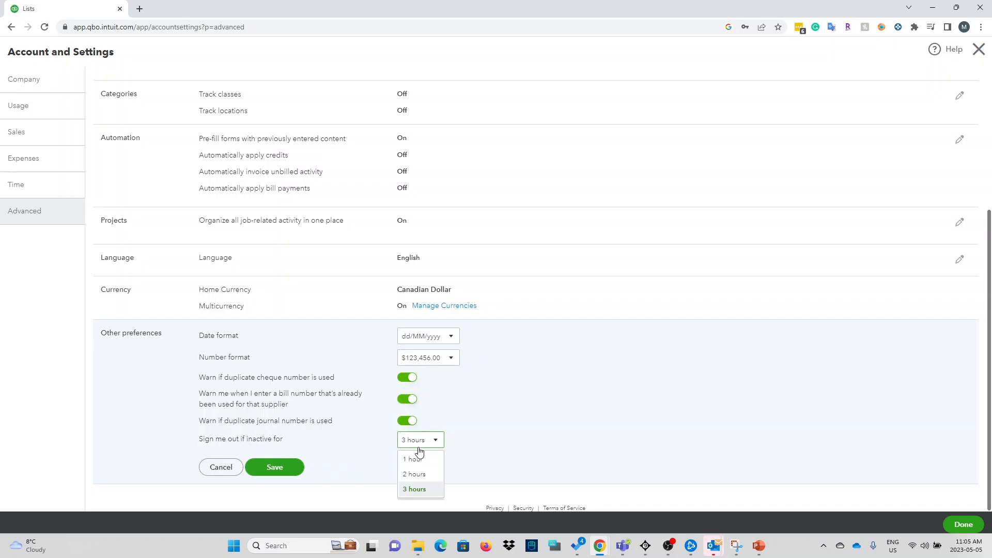
{"action": "left_click", "coordinate": [416, 470]}
{"action": "left_click", "coordinate": [274, 467]}
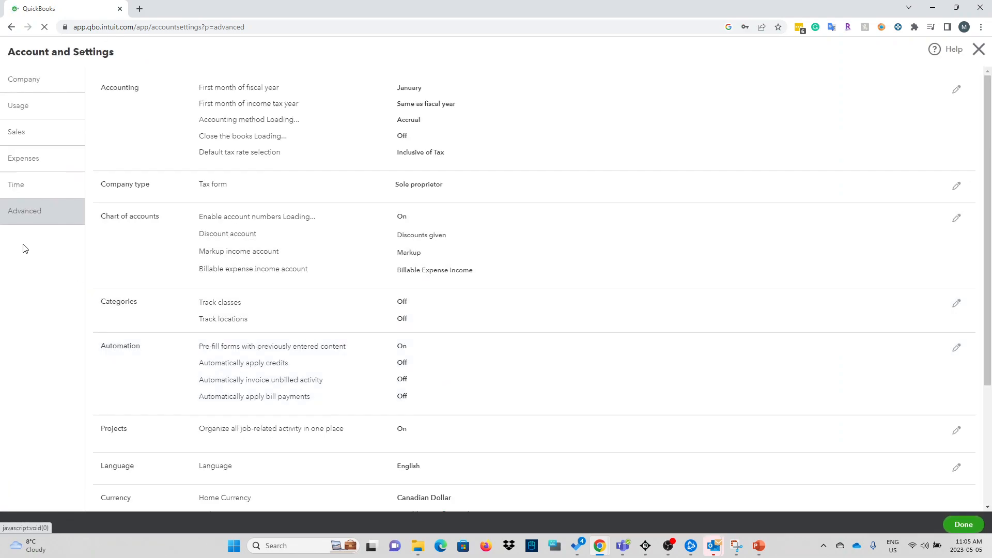
{"action": "left_click", "coordinate": [977, 50]}
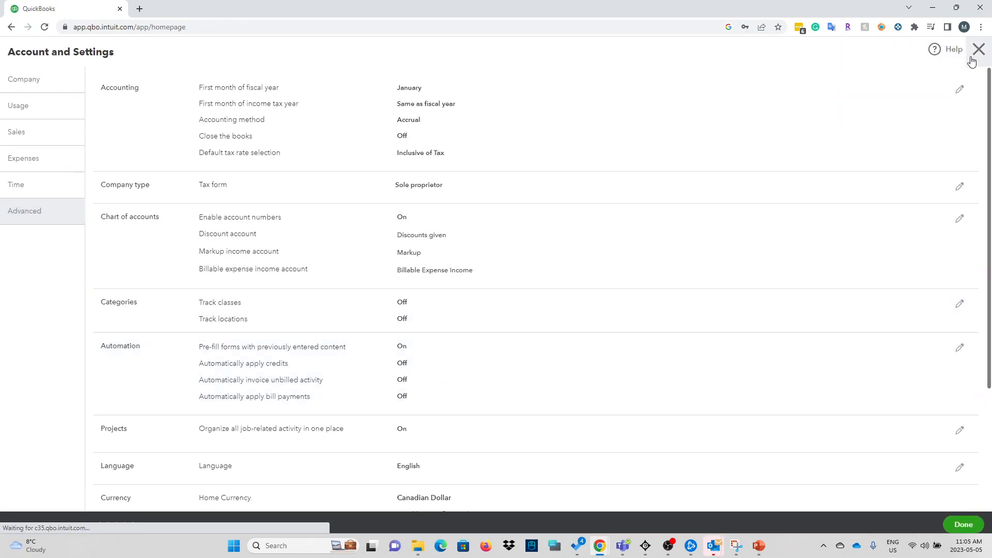